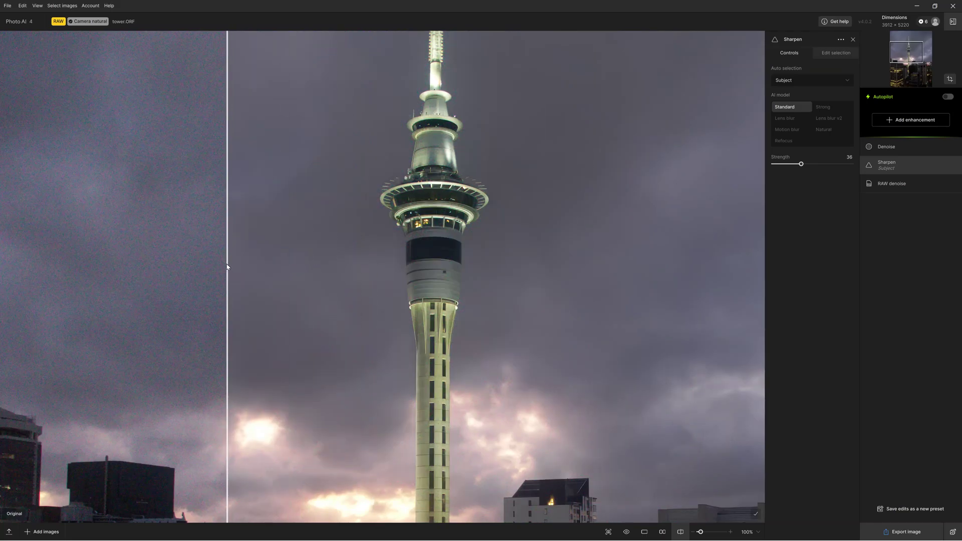
# Slide the split divider both ways to compare the sharpened tower with its unsharpened original
pyautogui.moveTo(226, 266); pyautogui.dragTo(496, 282)
pyautogui.moveTo(694, 290); pyautogui.dragTo(433, 295)
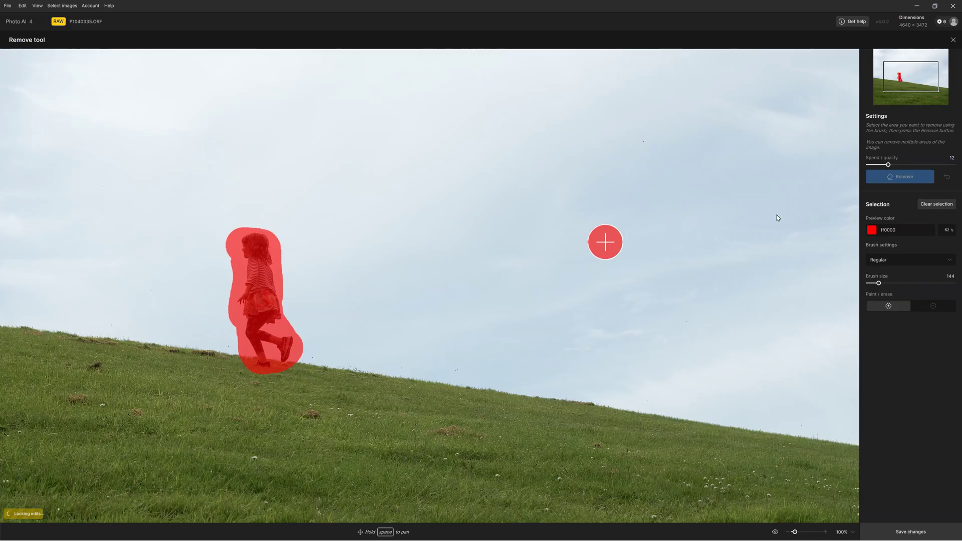
# Erase the red-masked girl from the hillside photo, then toggle between the result and the original
pyautogui.click(910, 179)
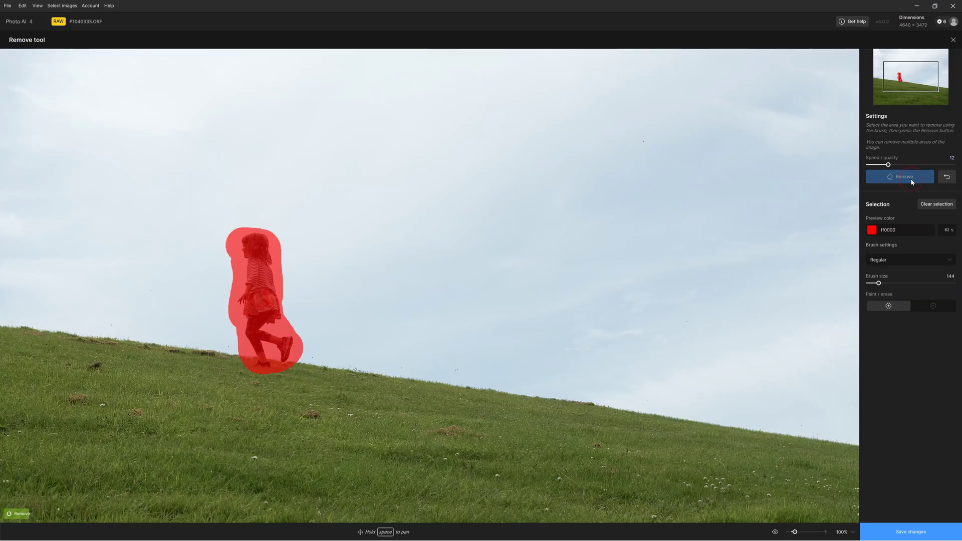
pyautogui.click(775, 532)
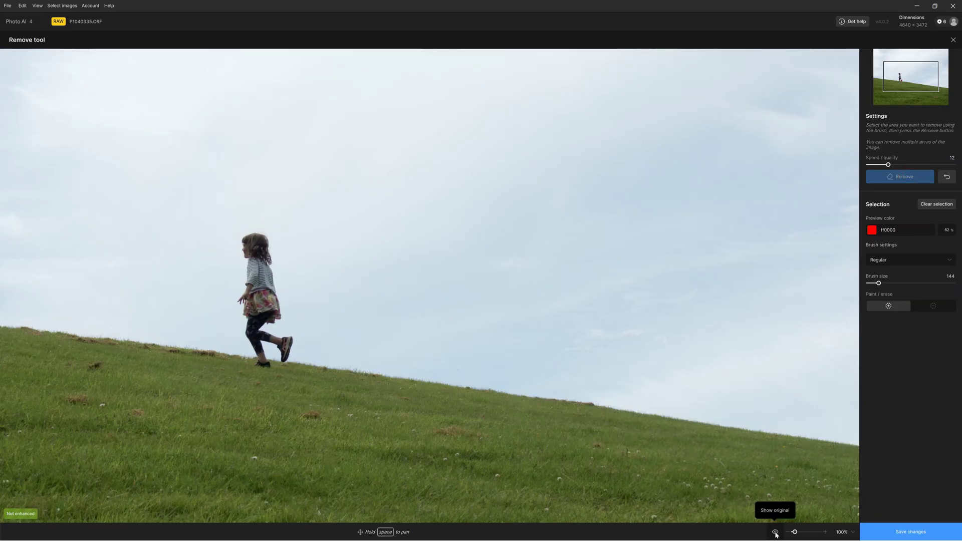
pyautogui.click(775, 533)
pyautogui.click(775, 532)
pyautogui.click(774, 533)
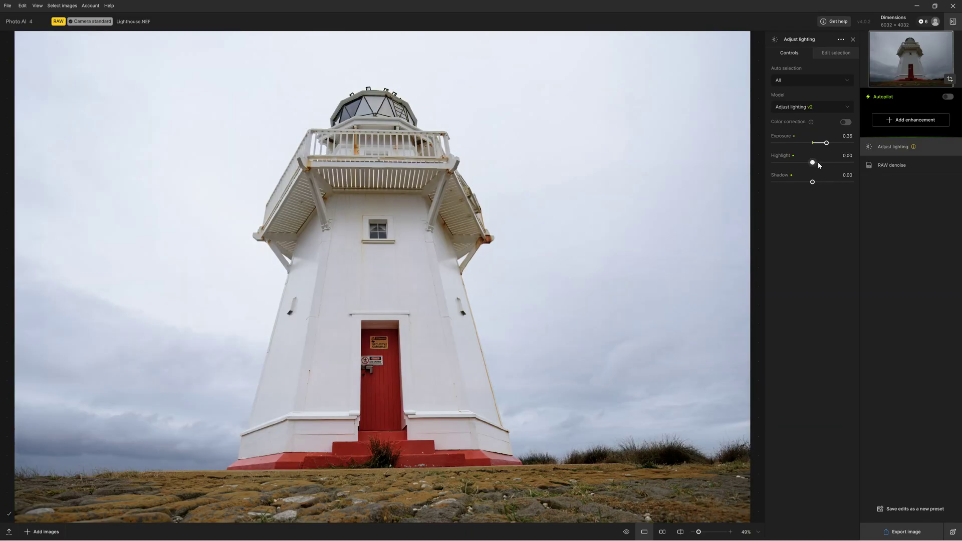
# Lower the lighthouse photo's Highlight to -0.18
pyautogui.moveTo(812, 162); pyautogui.dragTo(804, 163)
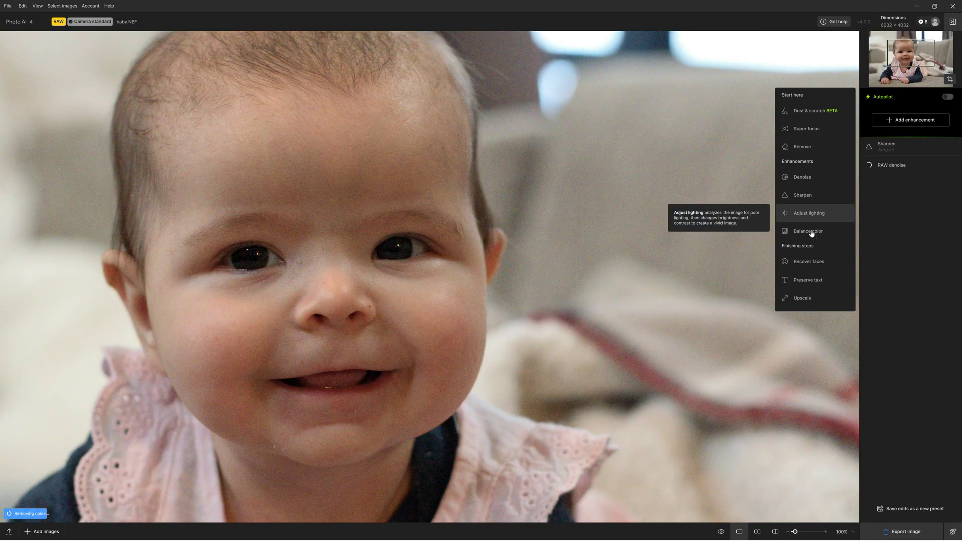
# Add Recover faces to the baby photo and compare the recovered face with the original
pyautogui.click(811, 263)
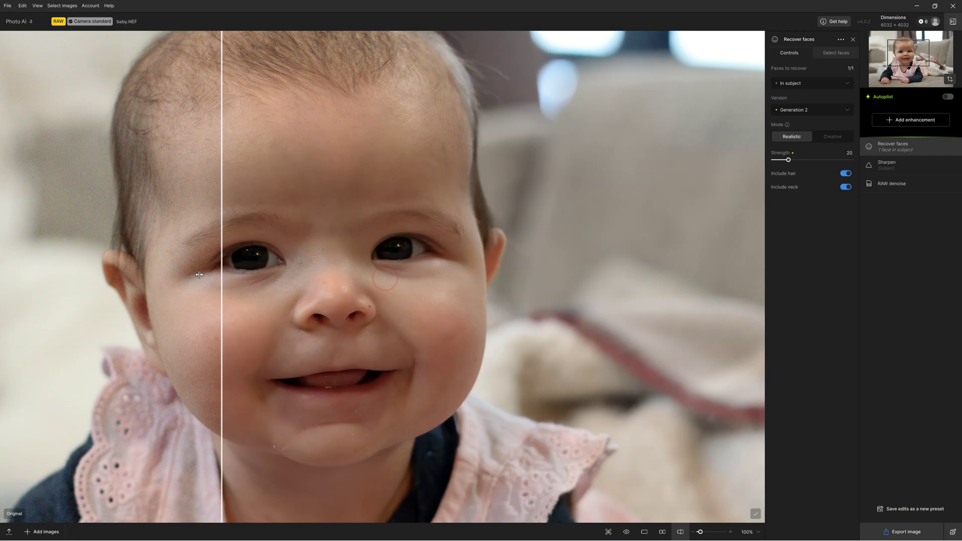
pyautogui.moveTo(199, 275)
pyautogui.mouseDown()
pyautogui.moveTo(32, 270)
pyautogui.moveTo(746, 330)
pyautogui.moveTo(363, 342)
pyautogui.moveTo(58, 328)
pyautogui.mouseUp()
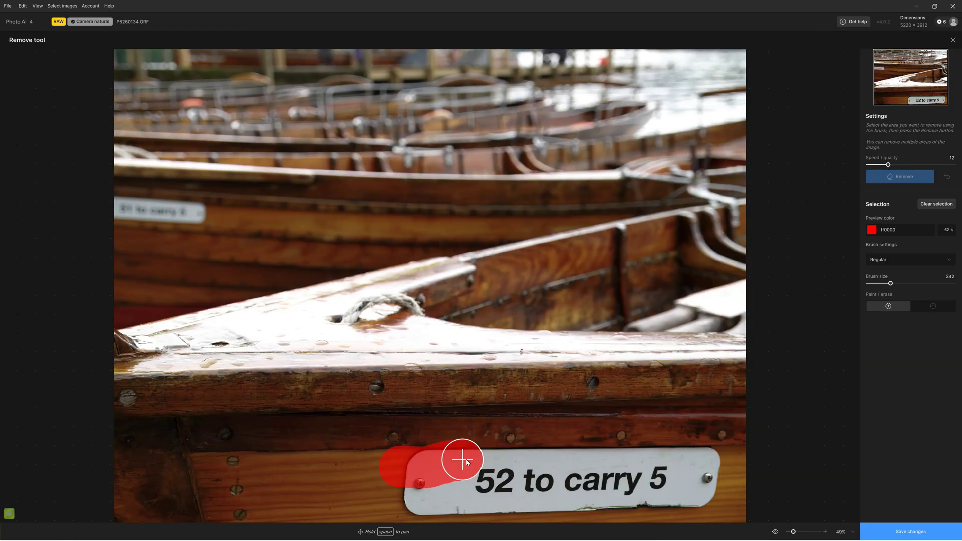
# Paint over the '52 to carry 5' nameplate, remove it, and view the original again
pyautogui.moveTo(457, 457); pyautogui.dragTo(676, 465)
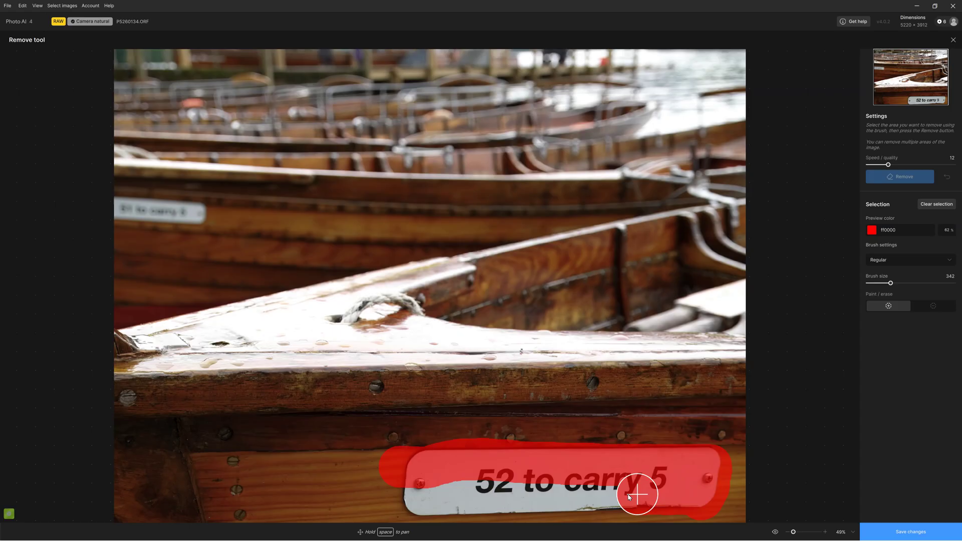
pyautogui.moveTo(560, 503); pyautogui.dragTo(443, 508)
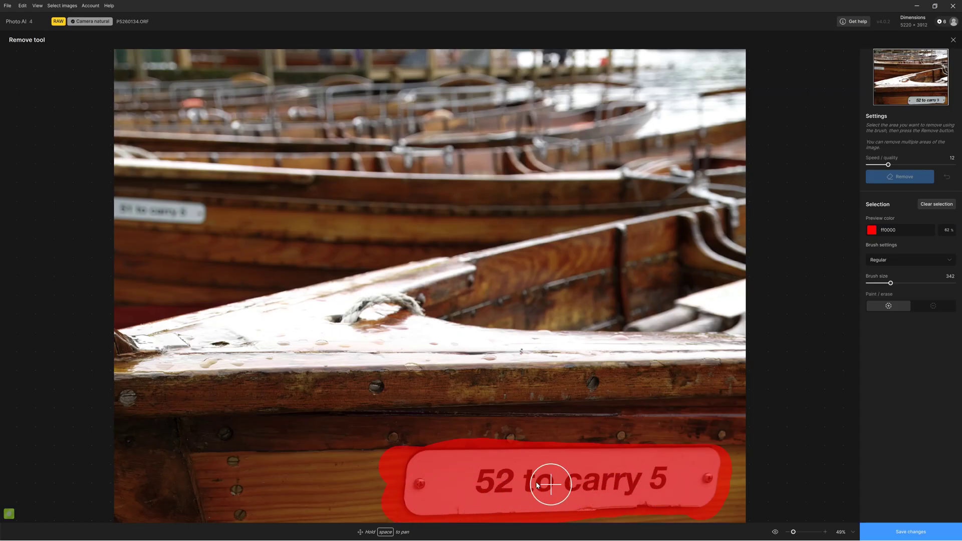
pyautogui.click(890, 178)
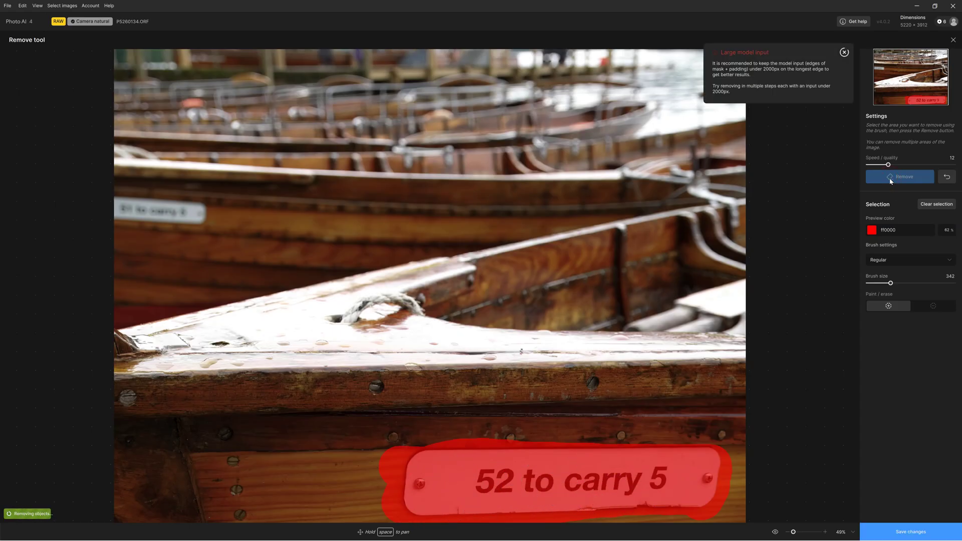
pyautogui.click(775, 533)
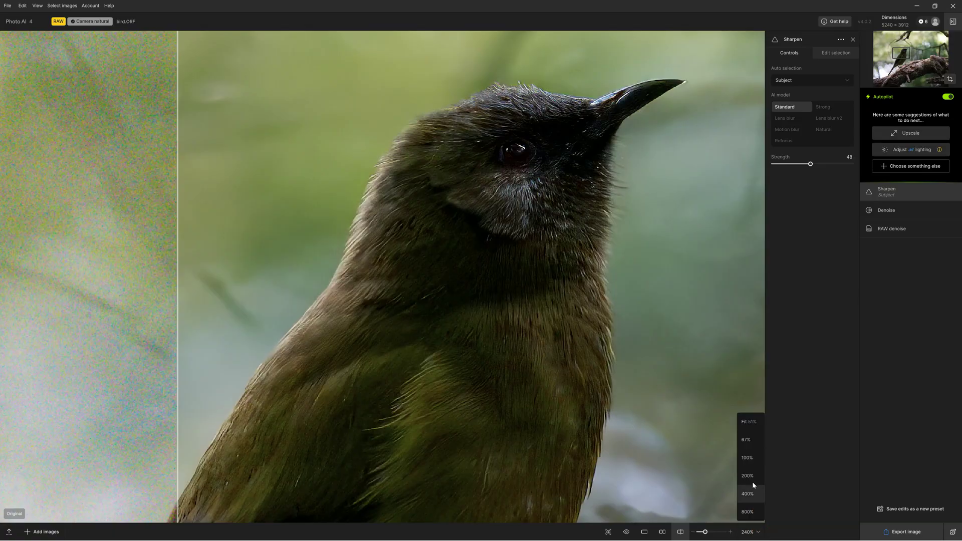
# At 100% zoom, frame the bird, then compare its sharpened head with the noisy original at 400%
pyautogui.click(754, 459)
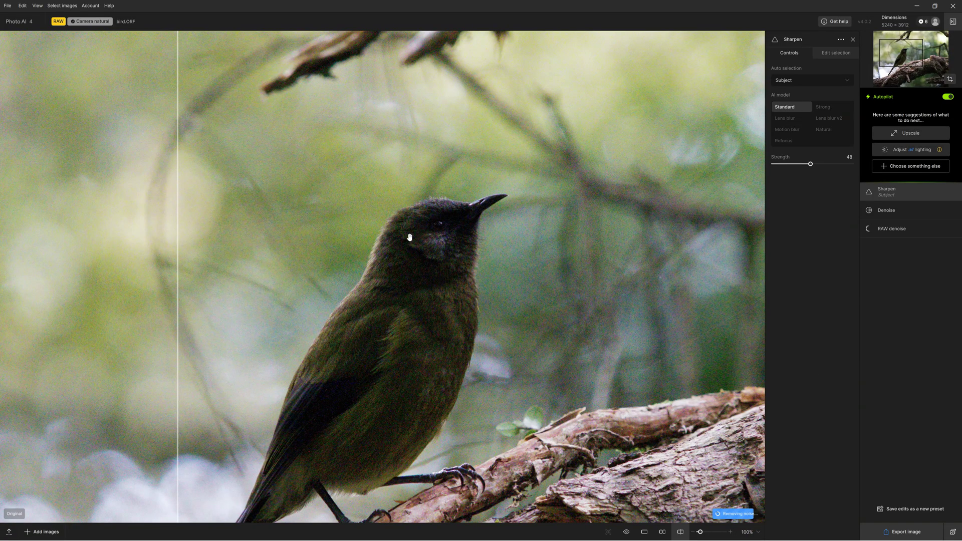
pyautogui.moveTo(411, 251); pyautogui.dragTo(435, 146)
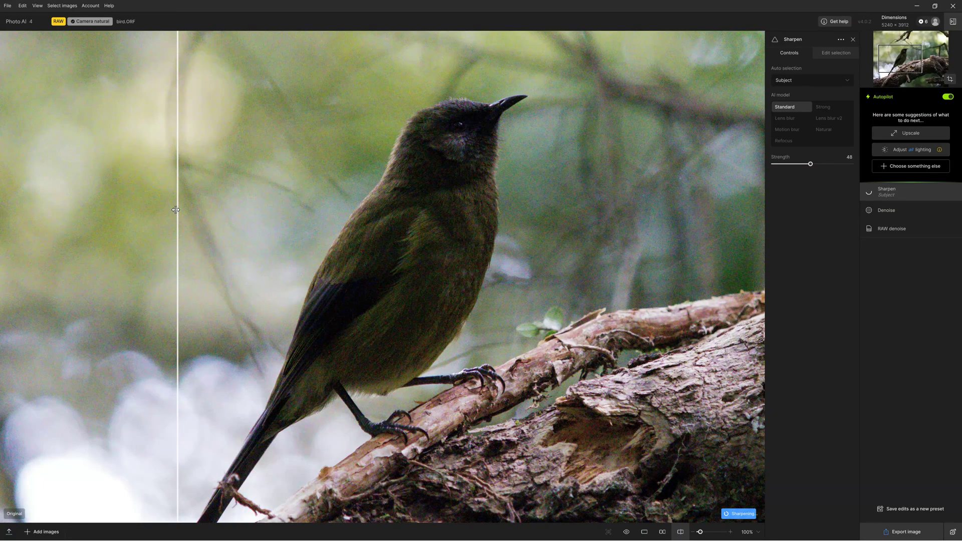
pyautogui.moveTo(175, 209); pyautogui.dragTo(261, 220)
pyautogui.moveTo(732, 266); pyautogui.dragTo(125, 300)
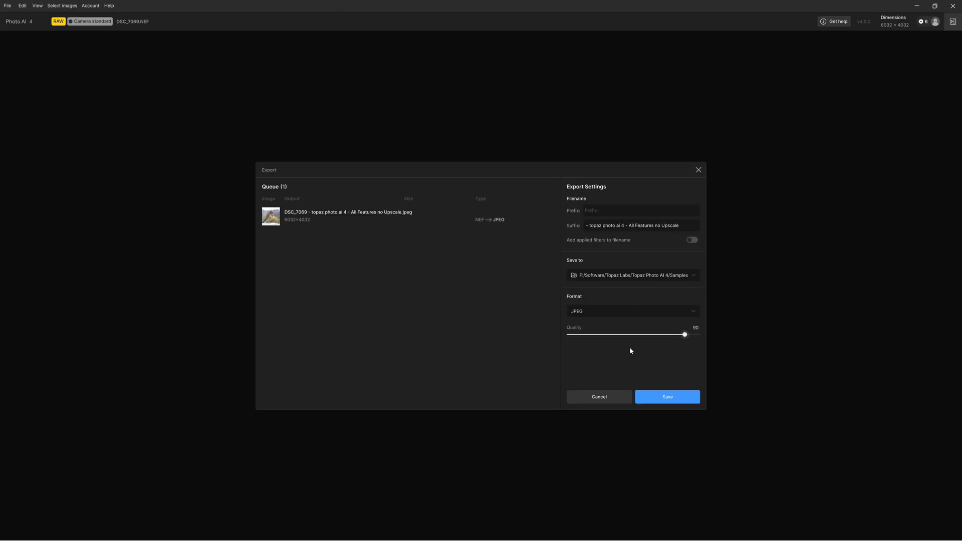
# Set the export format to DNG with Compression Enabled and save to Samples
pyautogui.click(641, 316)
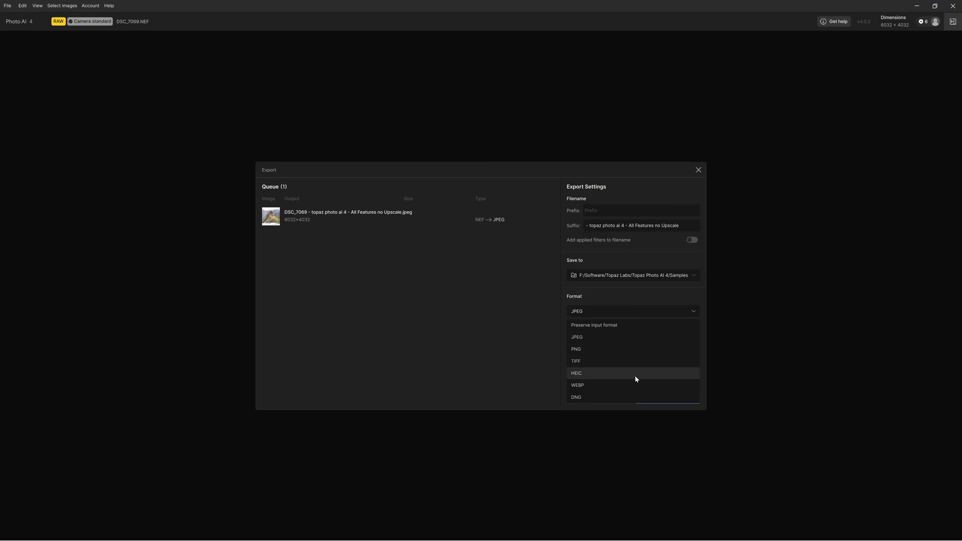
pyautogui.click(634, 397)
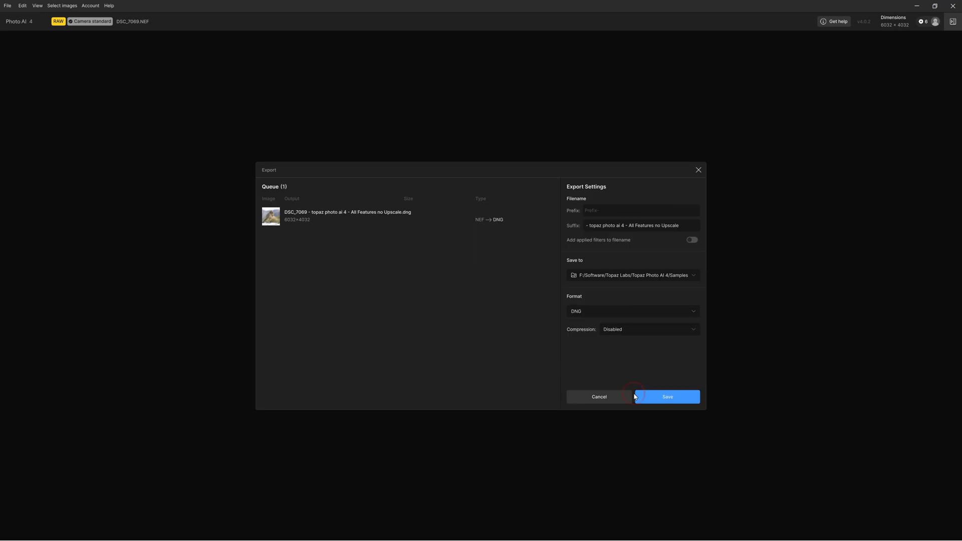
pyautogui.click(632, 331)
pyautogui.click(661, 397)
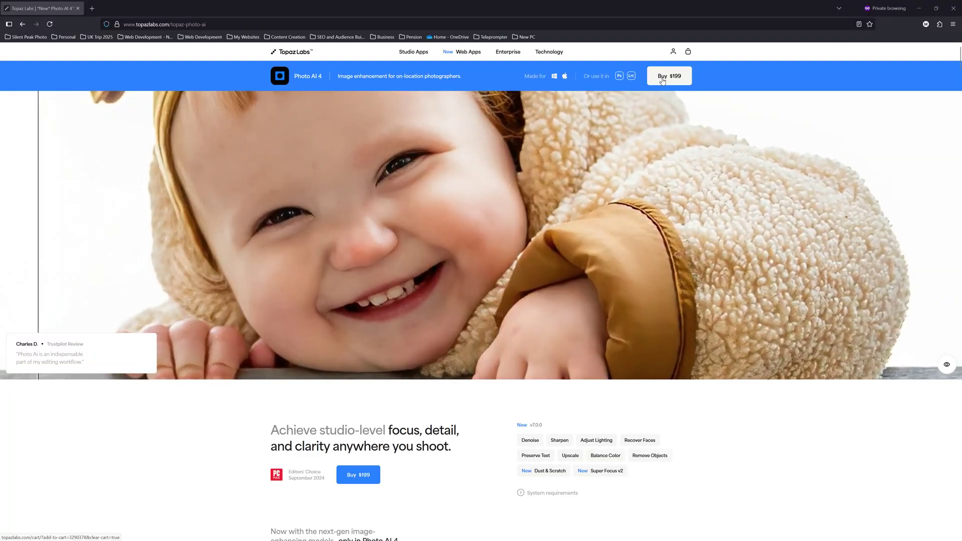
# Start buying Photo AI 4 at $199 from its product page
pyautogui.click(662, 81)
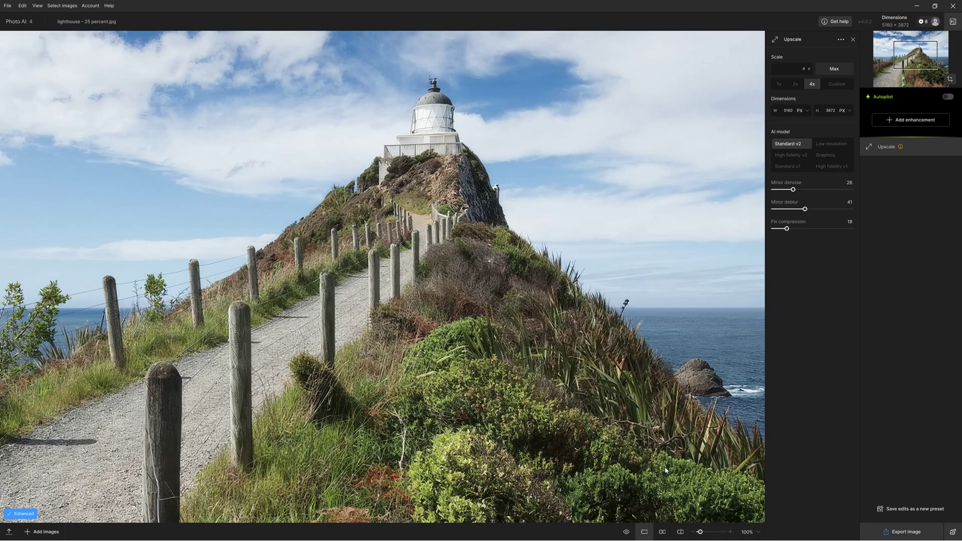
# Compare the upscaled lighthouse in split view, then reveal more of the face-recovered boy
pyautogui.click(680, 534)
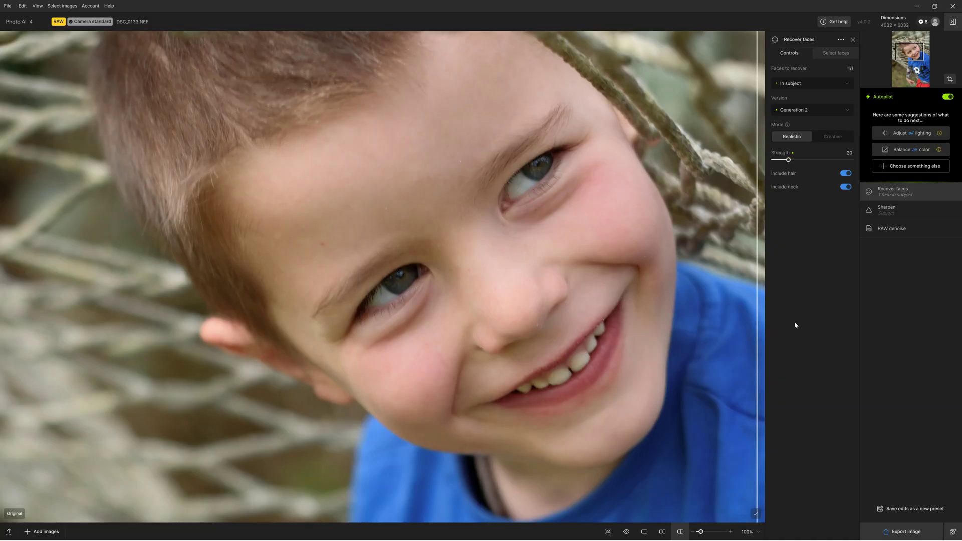
pyautogui.moveTo(756, 323); pyautogui.dragTo(35, 300)
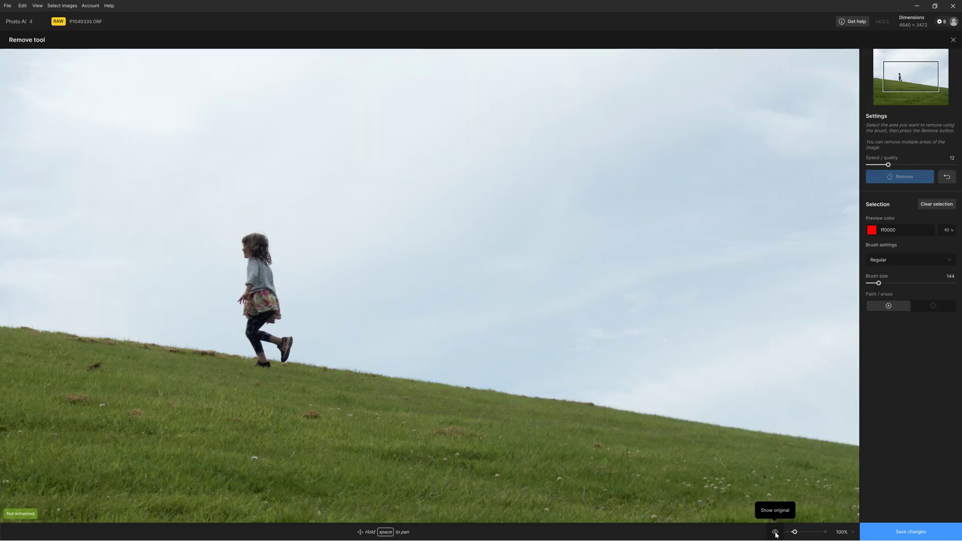
# Toggle between the girl-removed hillside photo and its original to check the removal
pyautogui.click(776, 533)
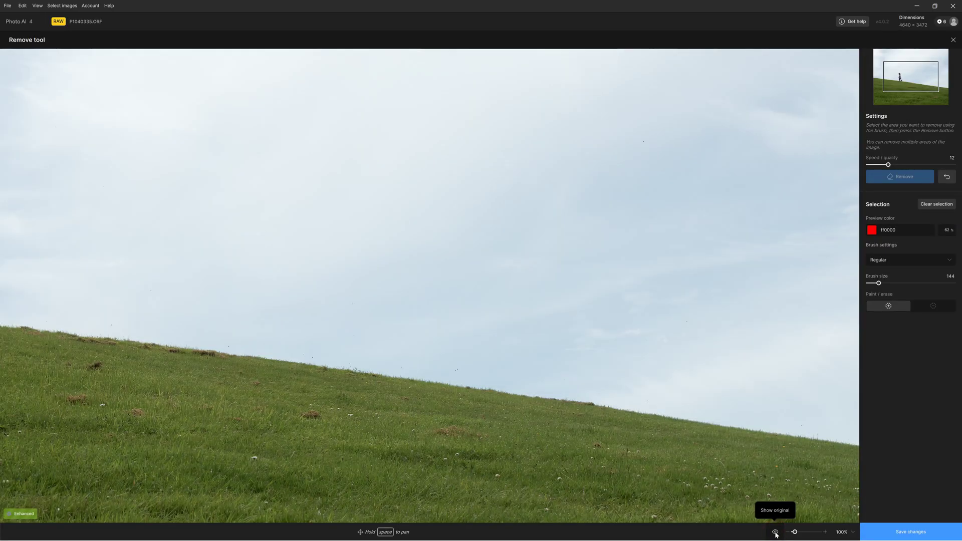
pyautogui.click(775, 533)
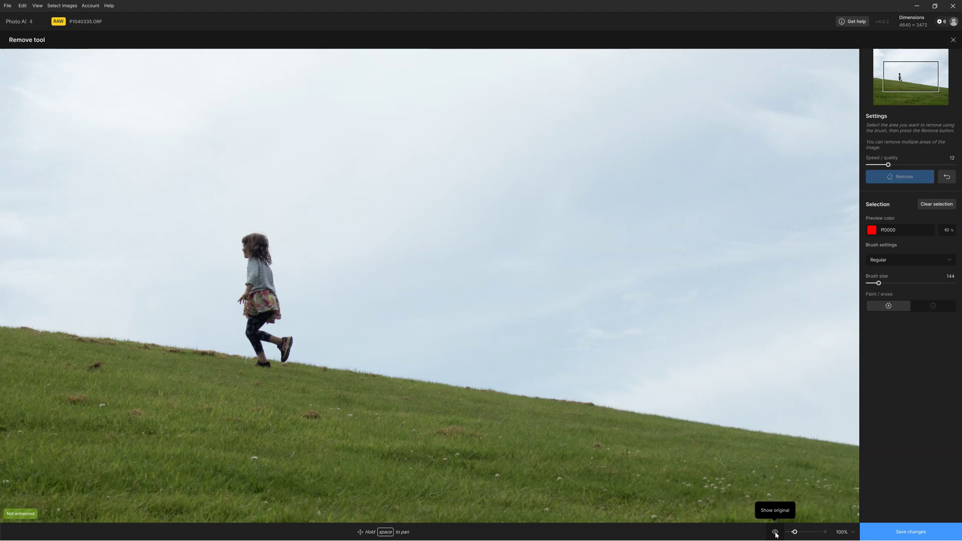
pyautogui.click(775, 533)
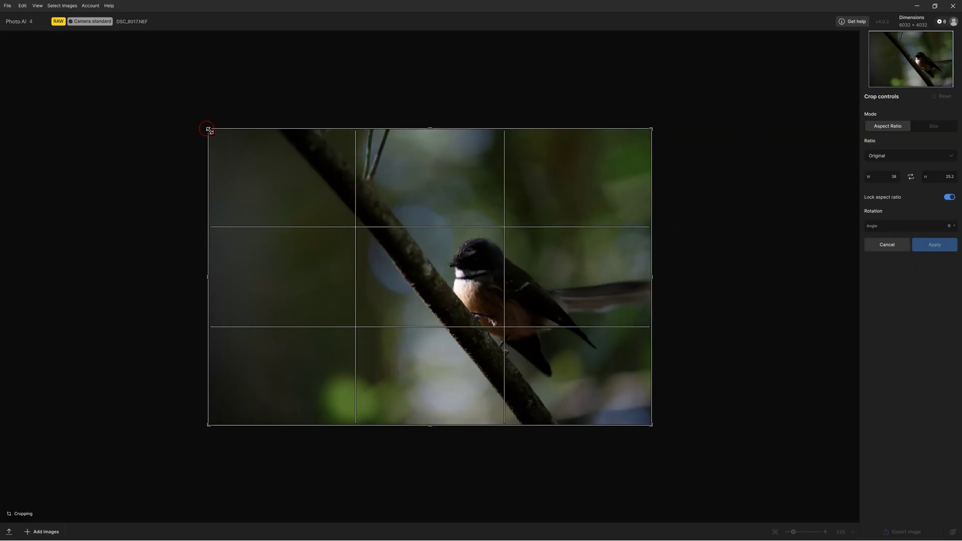
# Tighten the crop around the bird, reposition it, and apply the 4828 × 3227 crop
pyautogui.moveTo(209, 130); pyautogui.dragTo(252, 156)
pyautogui.moveTo(454, 276)
pyautogui.mouseDown()
pyautogui.moveTo(477, 283)
pyautogui.moveTo(465, 289)
pyautogui.mouseUp()
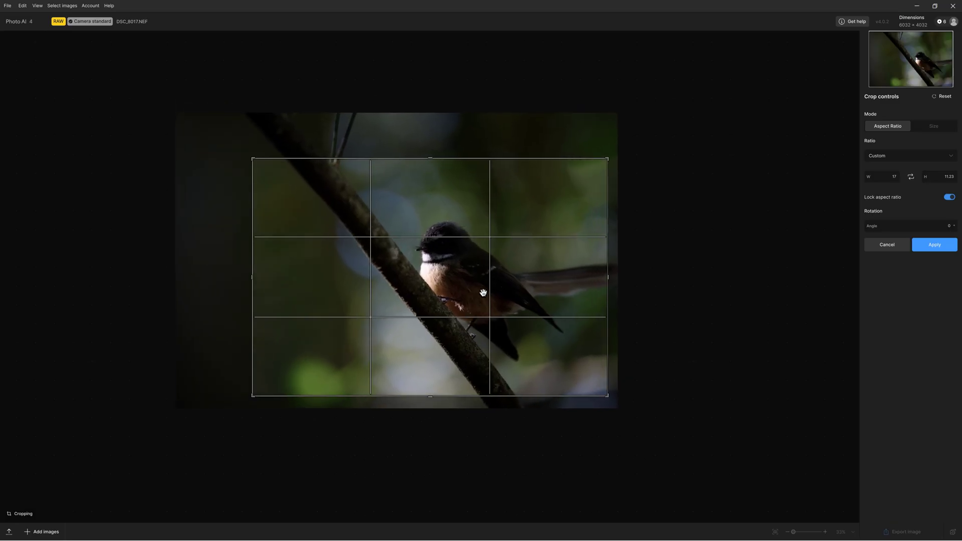
pyautogui.click(934, 244)
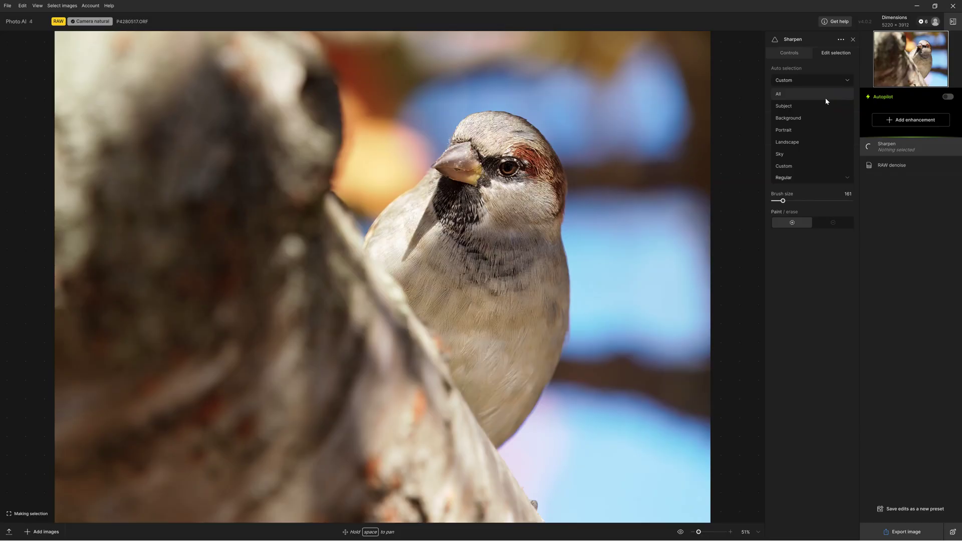
# Restrict sharpening to the Subject, then view the sparrow's head at 100% beside the original
pyautogui.click(826, 107)
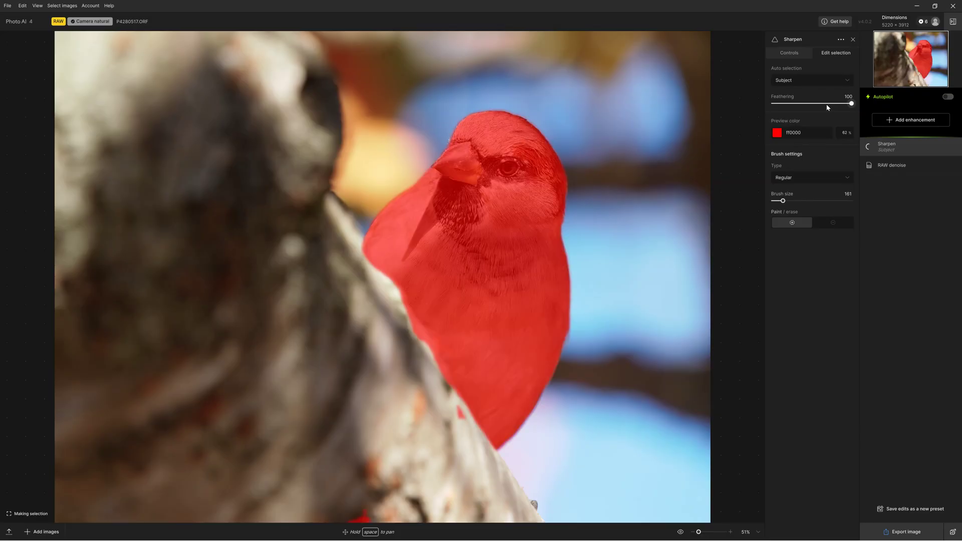
pyautogui.click(803, 58)
pyautogui.click(757, 531)
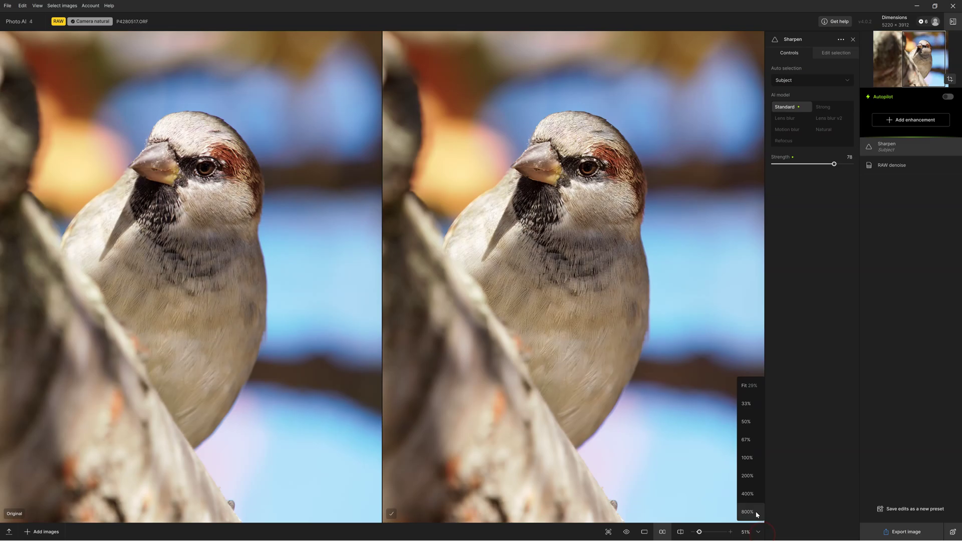
pyautogui.click(752, 458)
pyautogui.moveTo(644, 251); pyautogui.dragTo(624, 315)
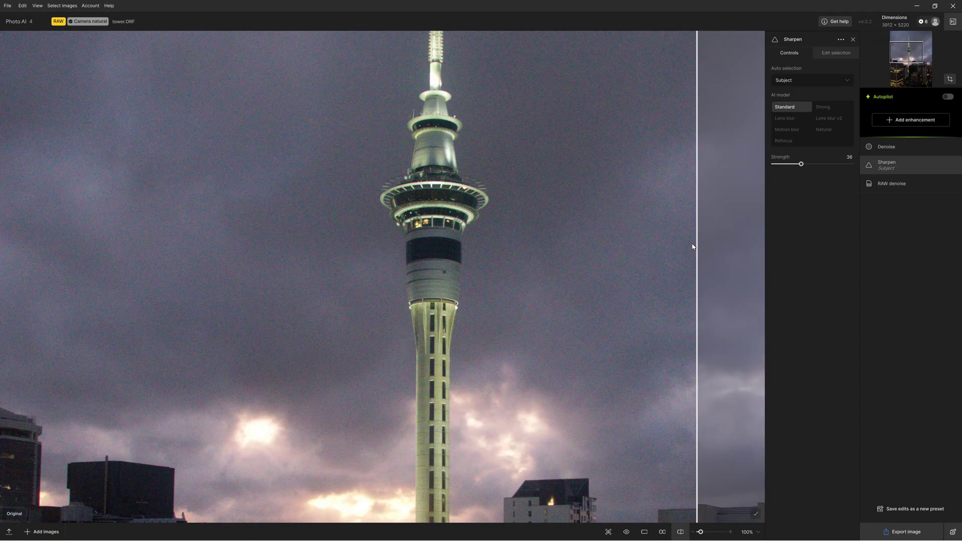
# Sweep the before/after split across the lighthouse photo and set the Upscale scale to 4x
pyautogui.moveTo(691, 247); pyautogui.dragTo(331, 281)
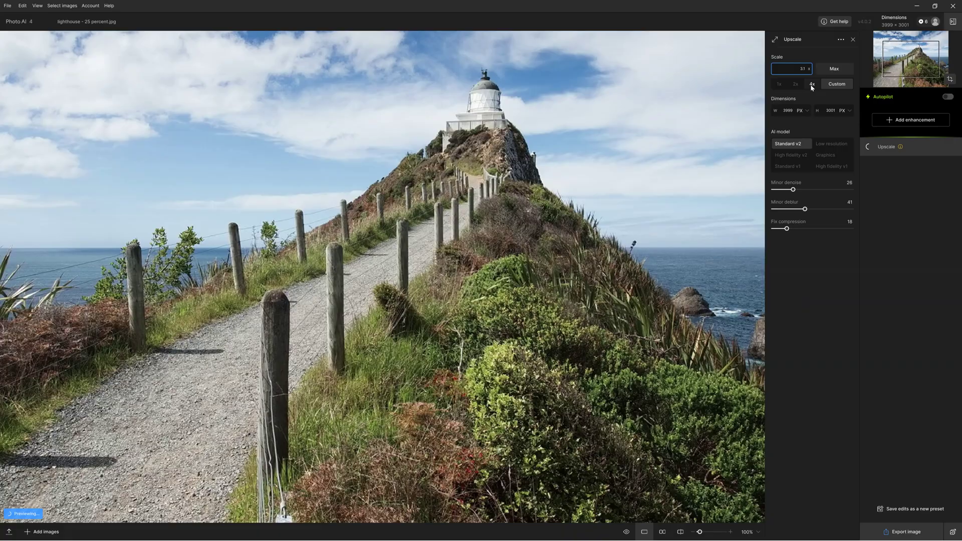
pyautogui.click(812, 83)
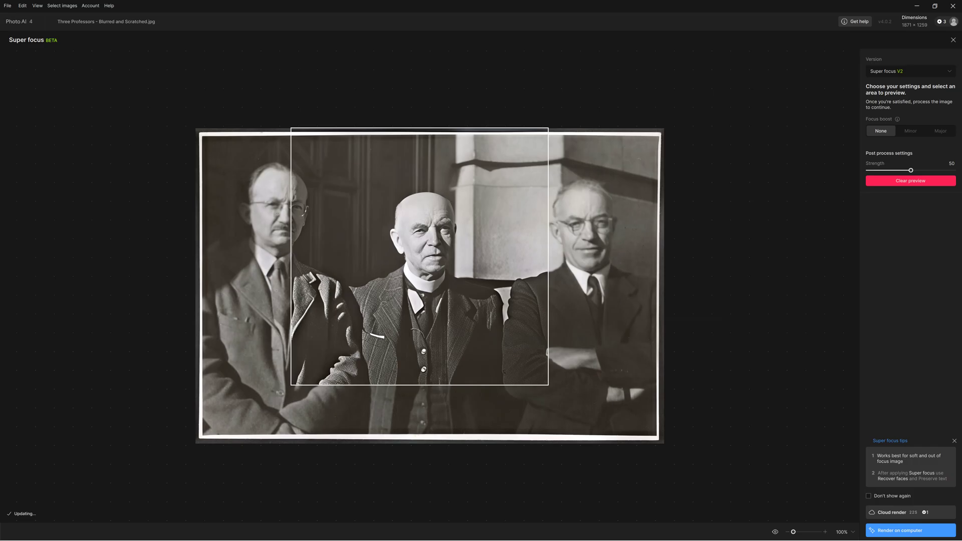
# Brush over additional damaged areas of the old portrait for Dust & scratch repair
pyautogui.moveTo(482, 150)
pyautogui.mouseDown()
pyautogui.moveTo(499, 151)
pyautogui.moveTo(483, 160)
pyautogui.mouseUp()
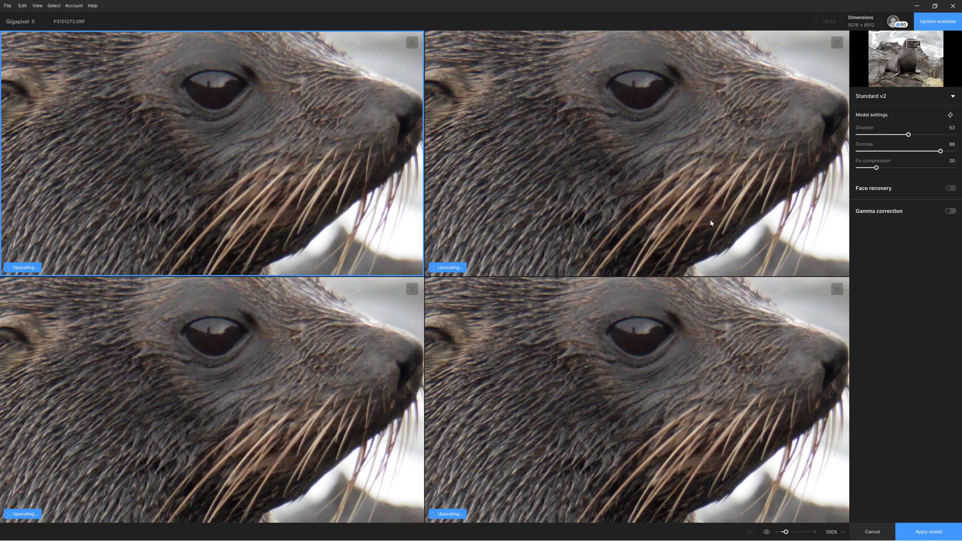
# Move the navigator box so all four Gigapixel model previews centre on the seal's eye
pyautogui.moveTo(923, 48); pyautogui.dragTo(914, 43)
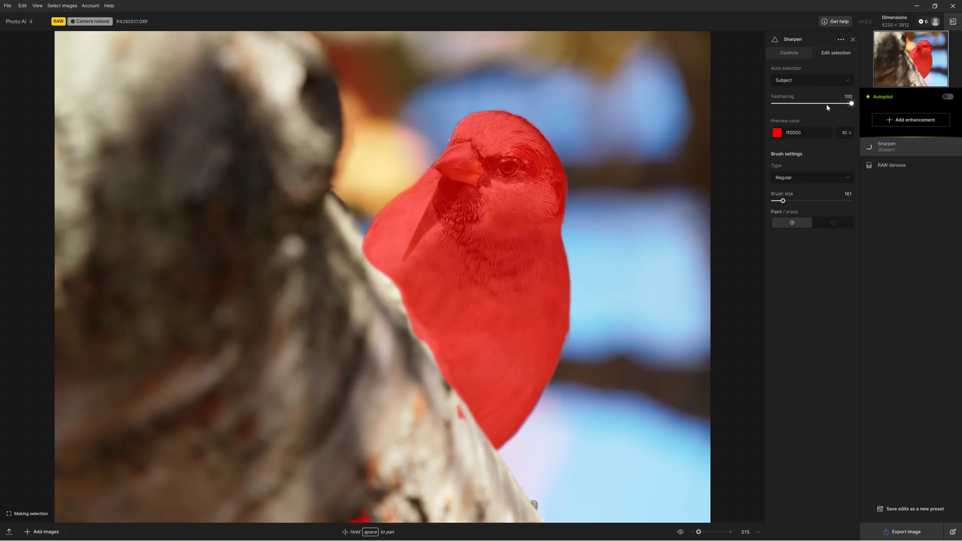
# Show the Sharpen Controls with the subject-only sharpened sparrow beside the original
pyautogui.click(803, 55)
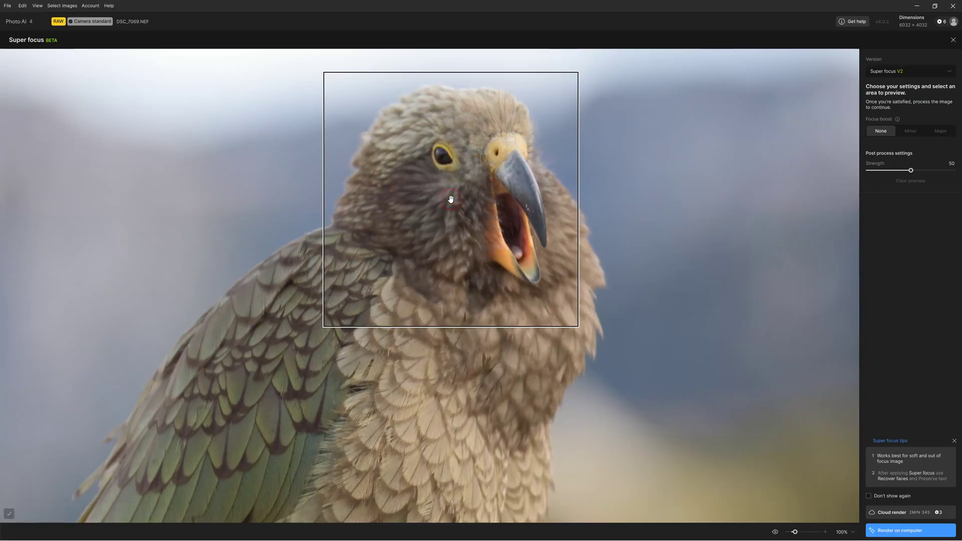
# Preview Super focus on the parrot's head, then render the whole image on the computer
pyautogui.click(450, 199)
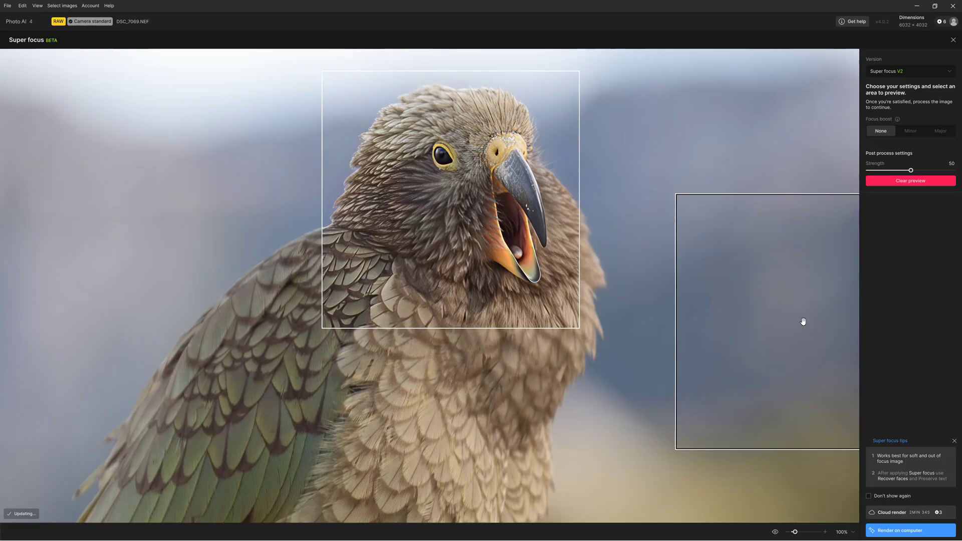
pyautogui.click(941, 530)
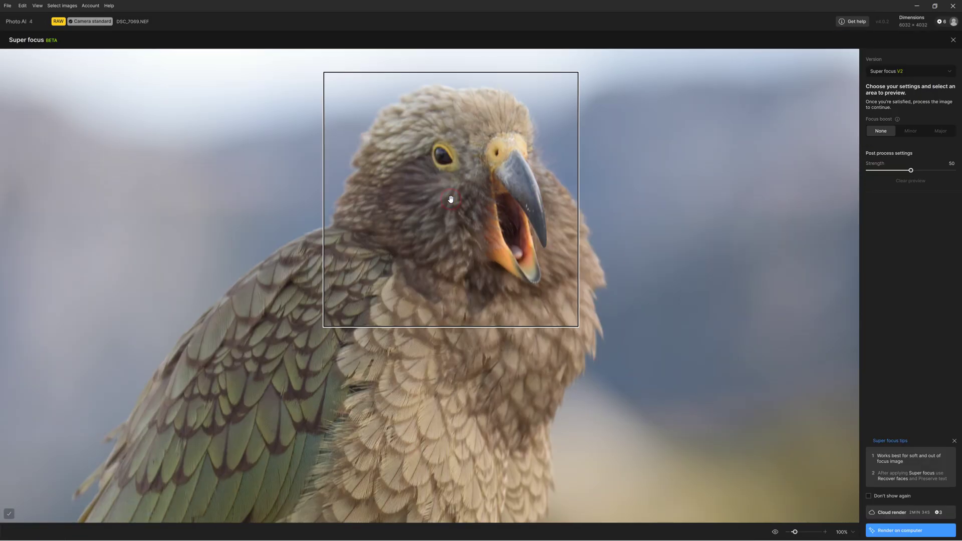
# After Super focus finishes, render a preview of another area of the parrot photo
pyautogui.click(451, 199)
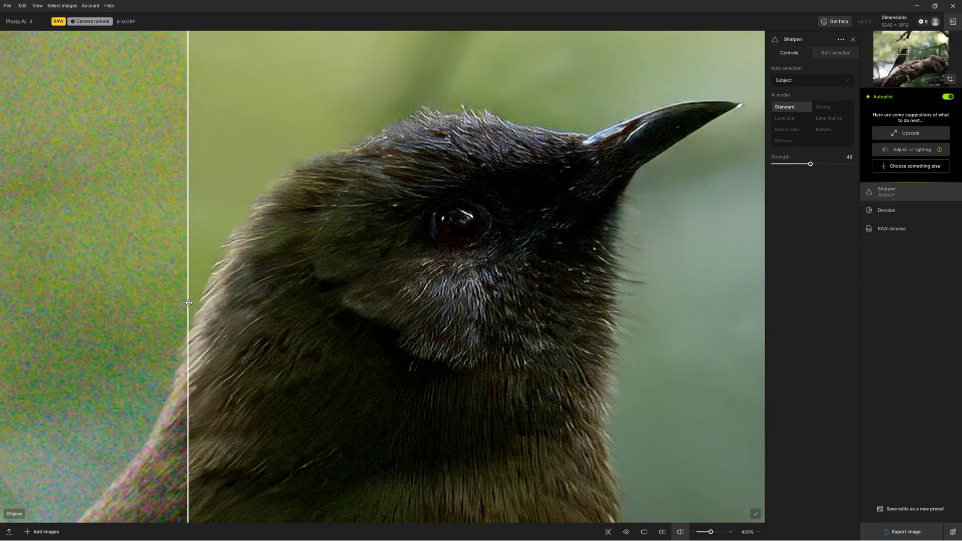
# Sweep the before/after divider across the bird on the branch to reveal the enhanced version
pyautogui.moveTo(188, 303); pyautogui.dragTo(170, 334)
pyautogui.moveTo(88, 336); pyautogui.dragTo(103, 335)
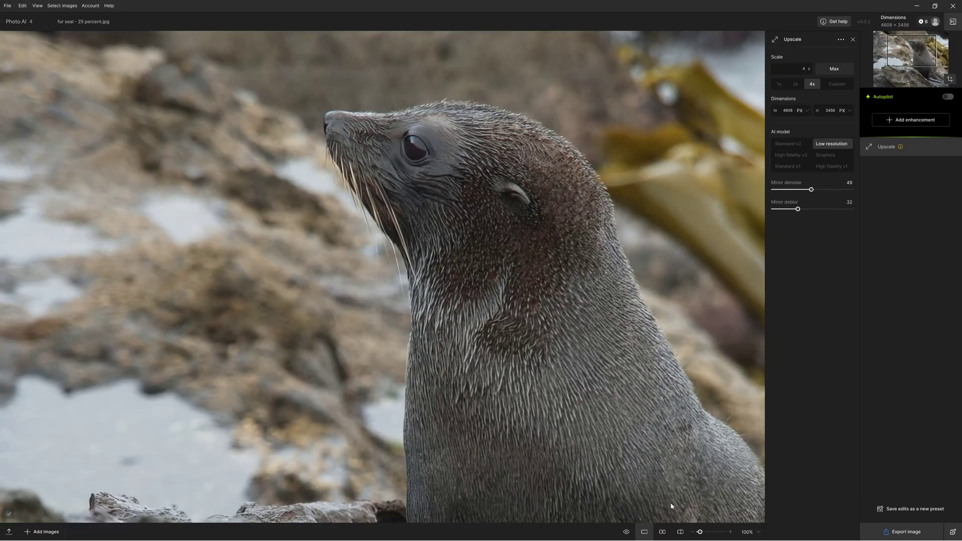
# View the 4x upscaled fur seal beside its original, then switch to split before/after view
pyautogui.click(663, 531)
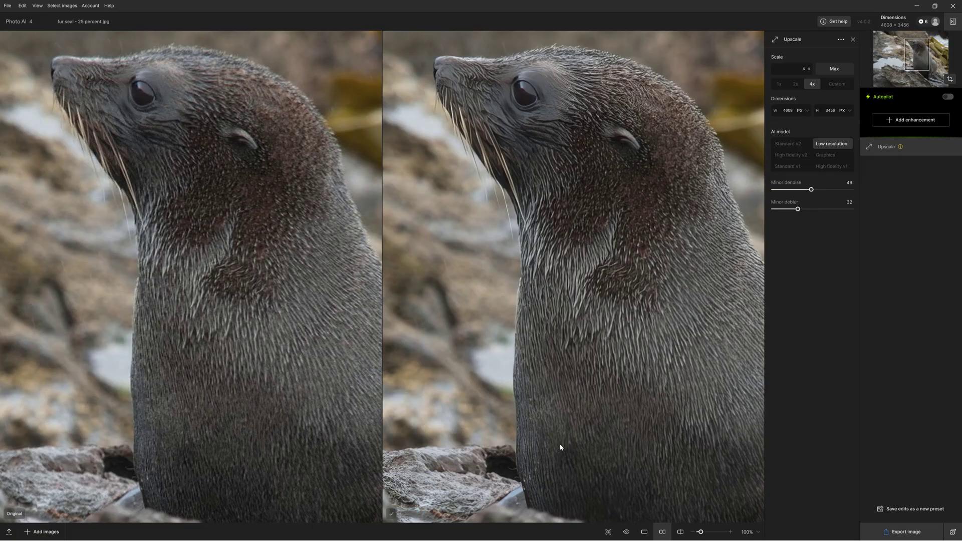
pyautogui.click(680, 531)
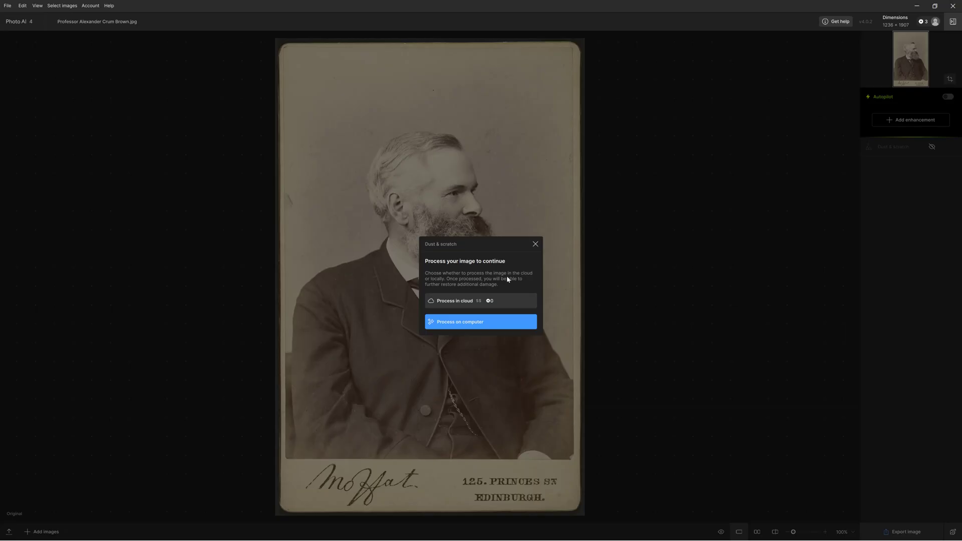
# Run Dust & scratch removal locally, then brush over blemishes beside the head and along the left edge
pyautogui.click(461, 325)
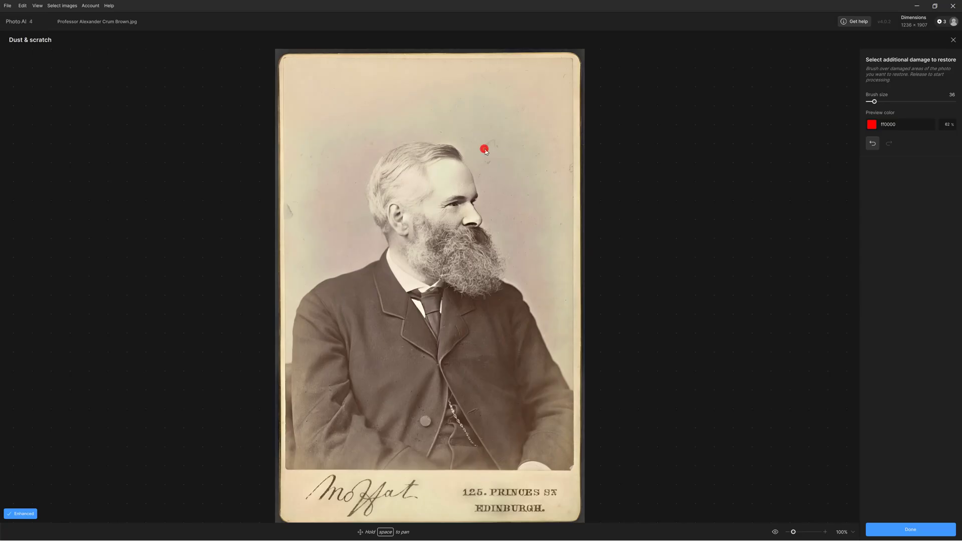
pyautogui.moveTo(483, 149); pyautogui.dragTo(490, 148)
pyautogui.moveTo(496, 160); pyautogui.dragTo(480, 166)
pyautogui.moveTo(284, 197); pyautogui.dragTo(289, 223)
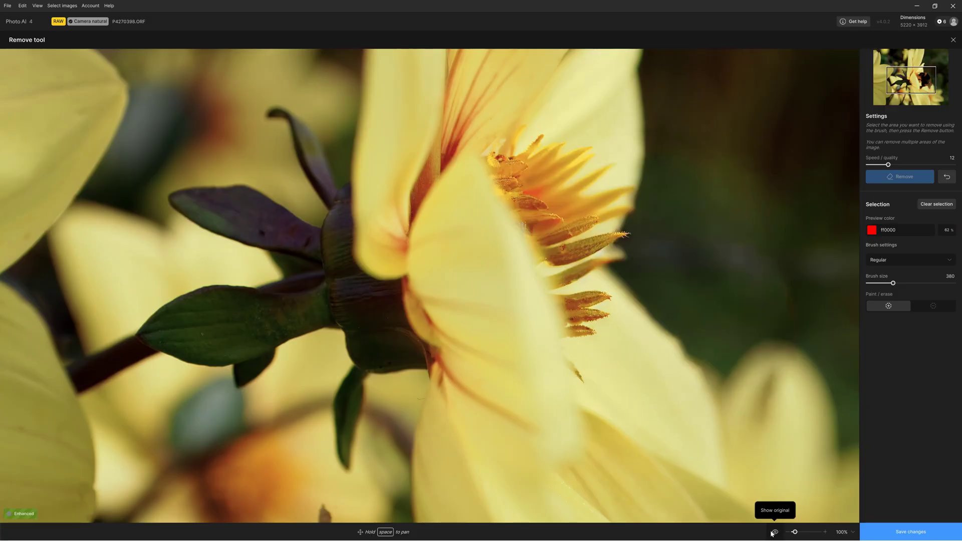
pyautogui.click(775, 533)
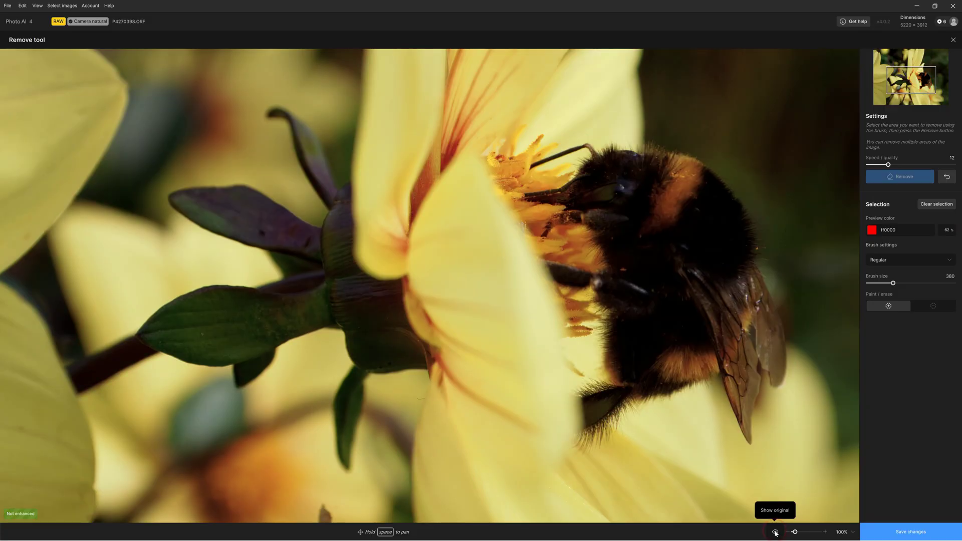
pyautogui.click(775, 532)
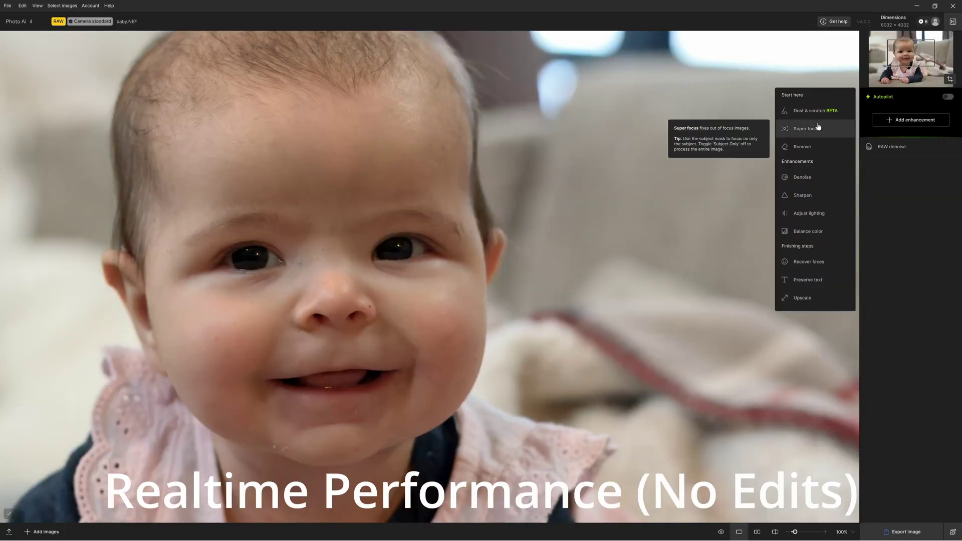
pyautogui.click(803, 195)
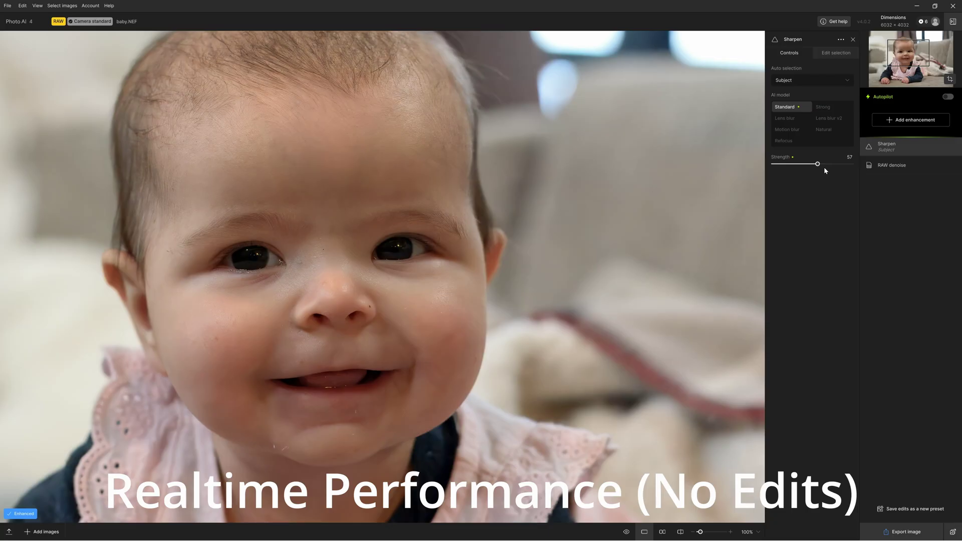
pyautogui.moveTo(816, 164); pyautogui.dragTo(814, 164)
pyautogui.moveTo(885, 157)
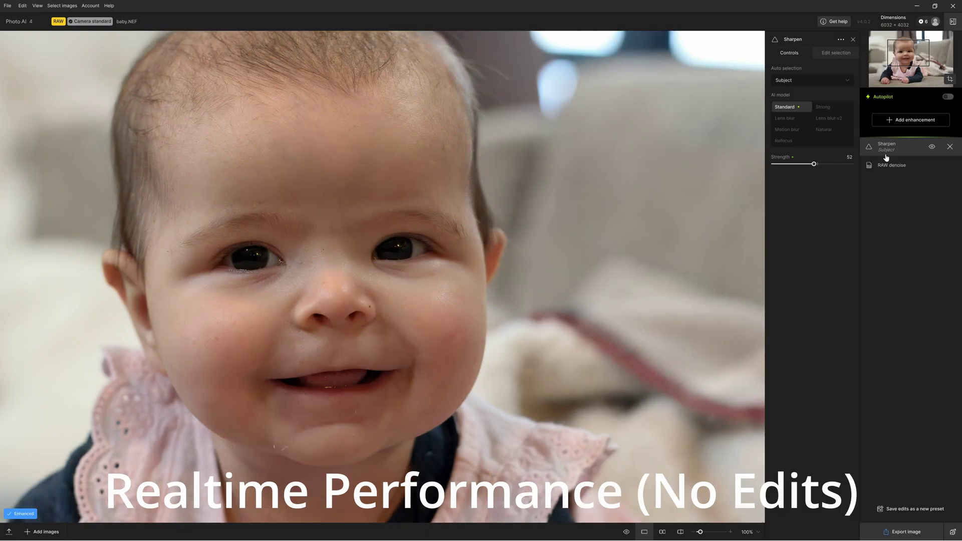
pyautogui.click(902, 121)
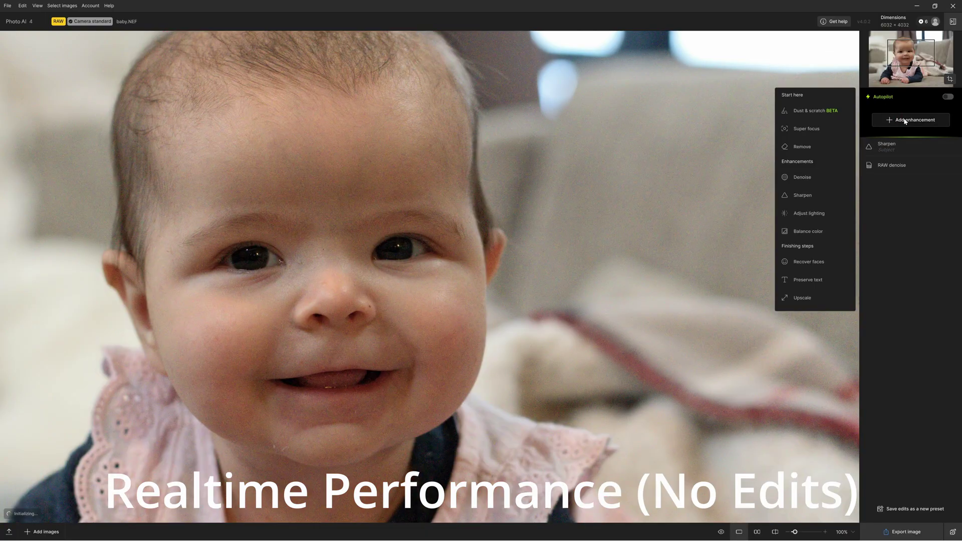
pyautogui.click(809, 263)
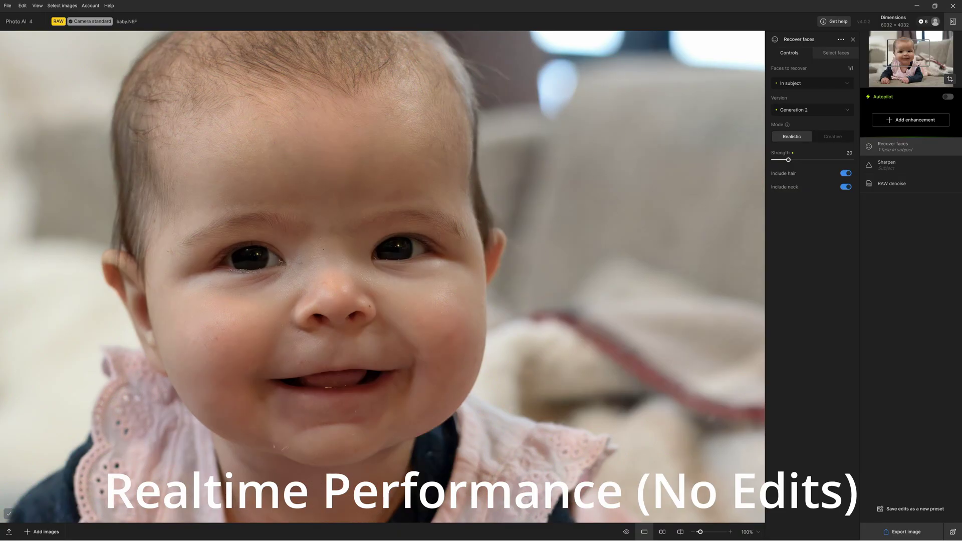
# Sweep a split-view comparison across the baby and bee photos, upscale 4x, and tighten the crop around the bird
pyautogui.click(681, 532)
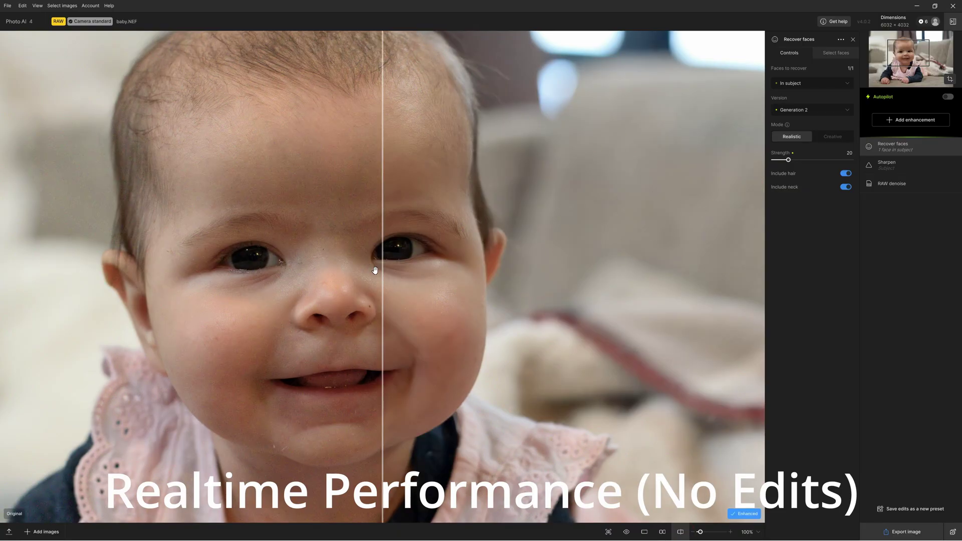
pyautogui.moveTo(199, 275); pyautogui.dragTo(445, 301)
pyautogui.moveTo(501, 316); pyautogui.dragTo(38, 328)
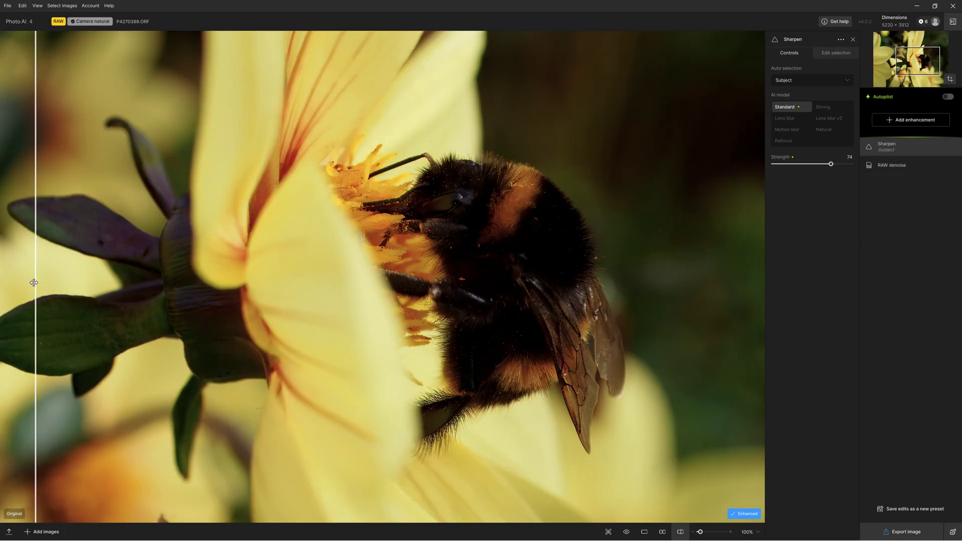
pyautogui.moveTo(33, 282); pyautogui.dragTo(738, 350)
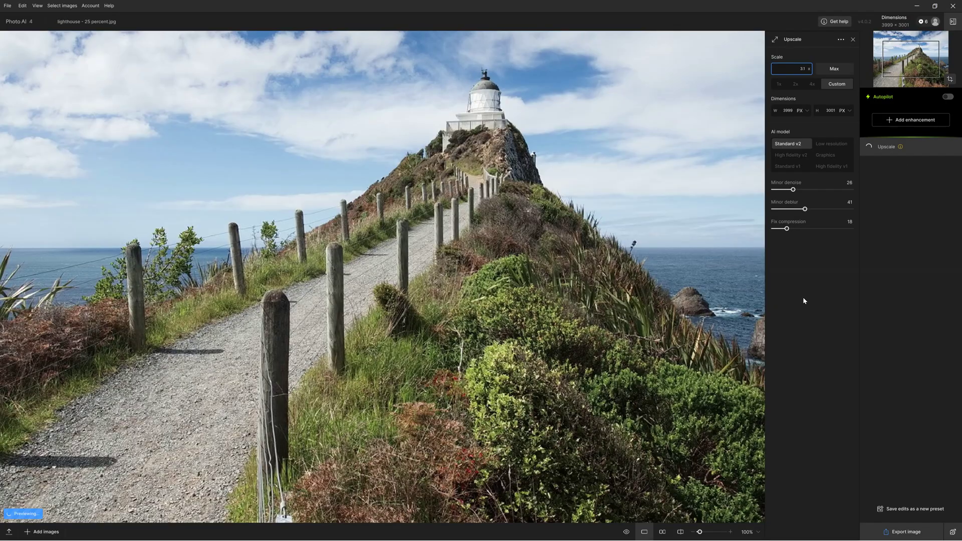
pyautogui.click(812, 84)
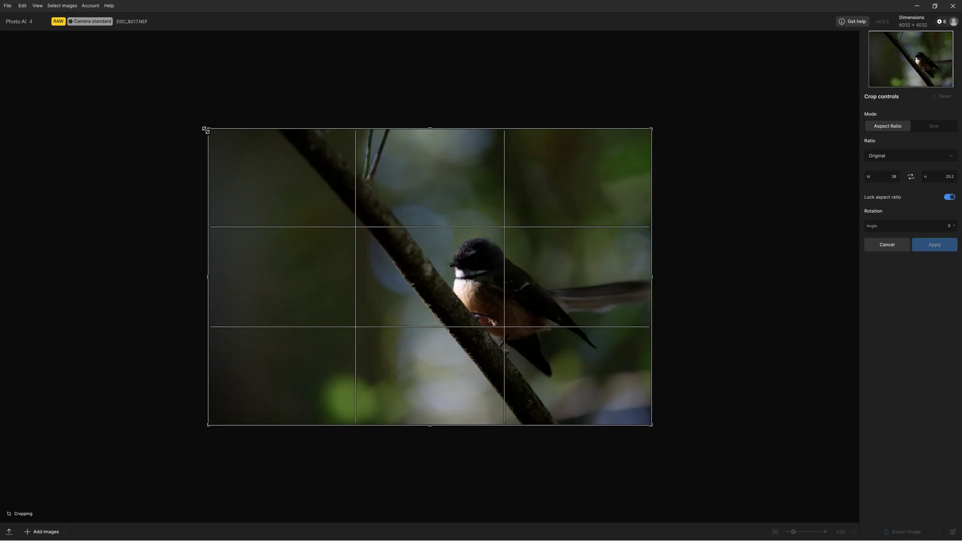
pyautogui.moveTo(204, 129); pyautogui.dragTo(253, 158)
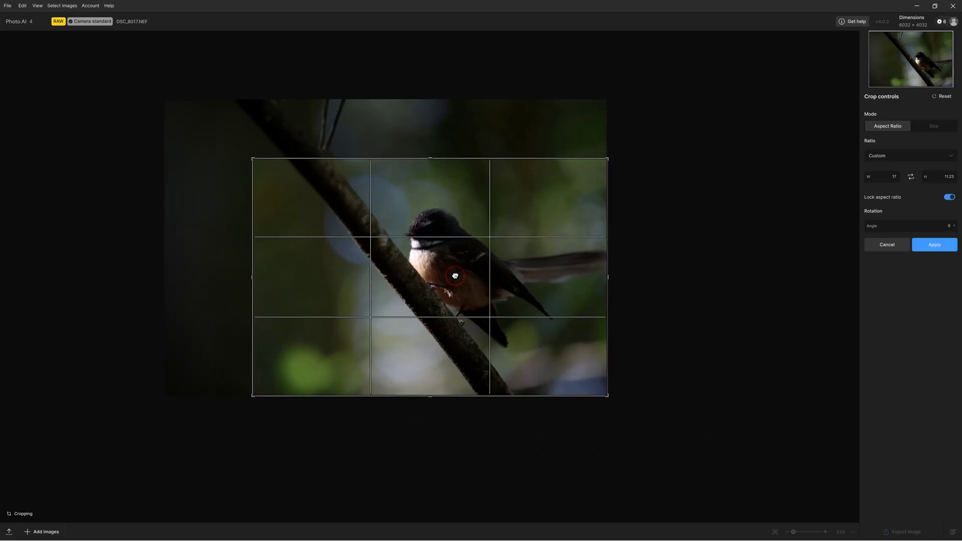
# Centre the perched bird inside the crop box and apply the crop
pyautogui.moveTo(455, 275); pyautogui.dragTo(481, 285)
pyautogui.click(941, 246)
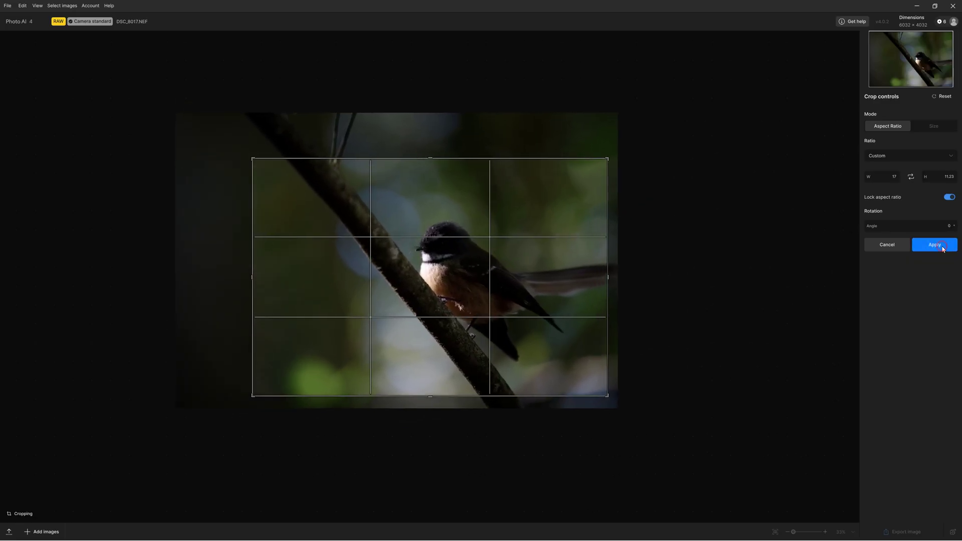
pyautogui.click(899, 121)
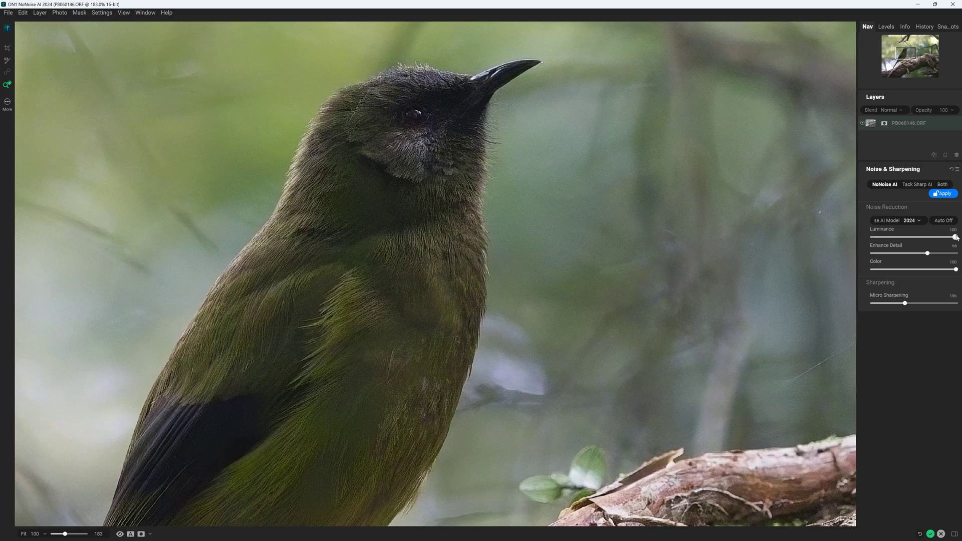
# Drop the bird photo's Luminance to 0, then raise the sculpture's Dramatic amount and briefly disable it
pyautogui.moveTo(956, 238); pyautogui.dragTo(874, 240)
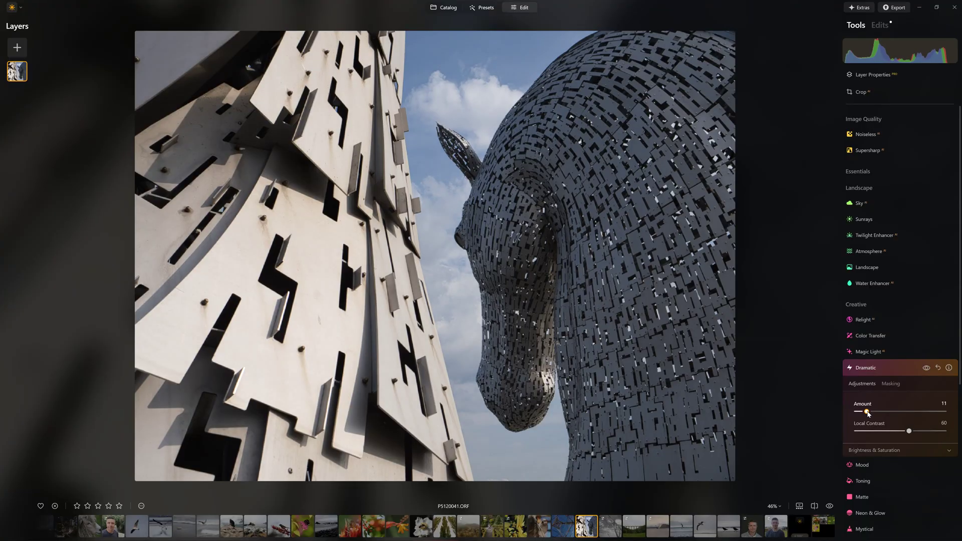
pyautogui.moveTo(869, 412); pyautogui.dragTo(957, 412)
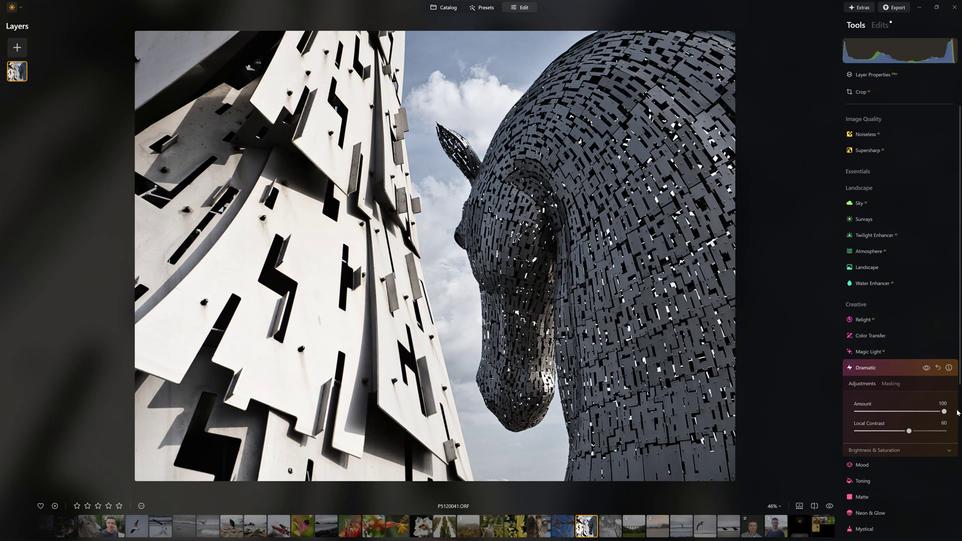
pyautogui.click(926, 368)
# Toggle the balcony photo between its DeepPRIME XD2s/XD result and the original RAW, ending on the original
pyautogui.click(926, 369)
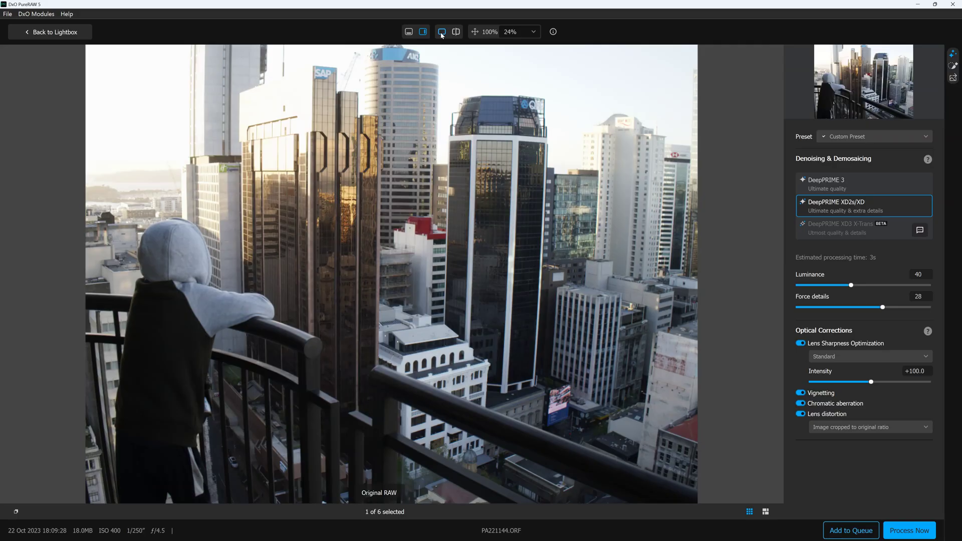
pyautogui.click(441, 34)
pyautogui.click(441, 32)
pyautogui.click(441, 33)
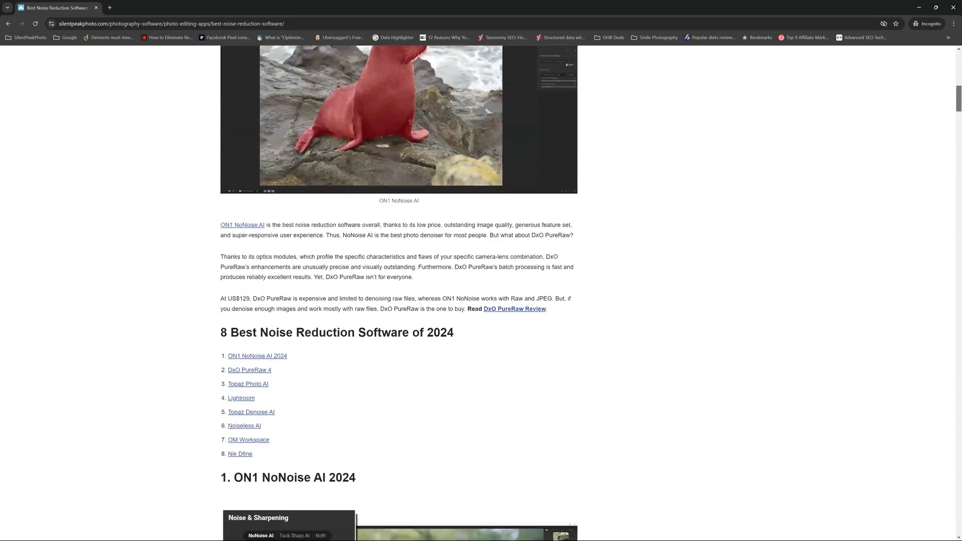
pyautogui.scroll(-20, 399, 293)
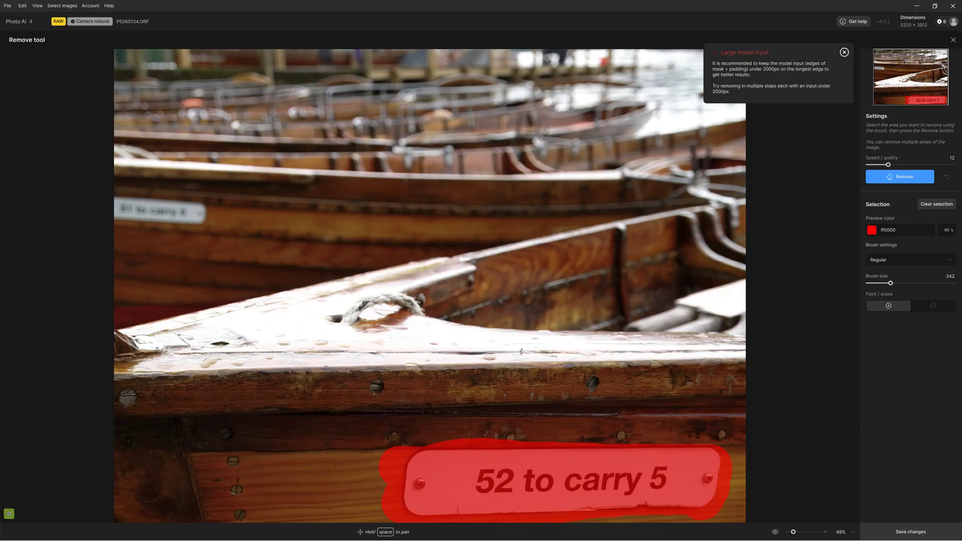
# Erase the painted '52 to carry 5' nameplate from the boat and compare against the original
pyautogui.click(889, 179)
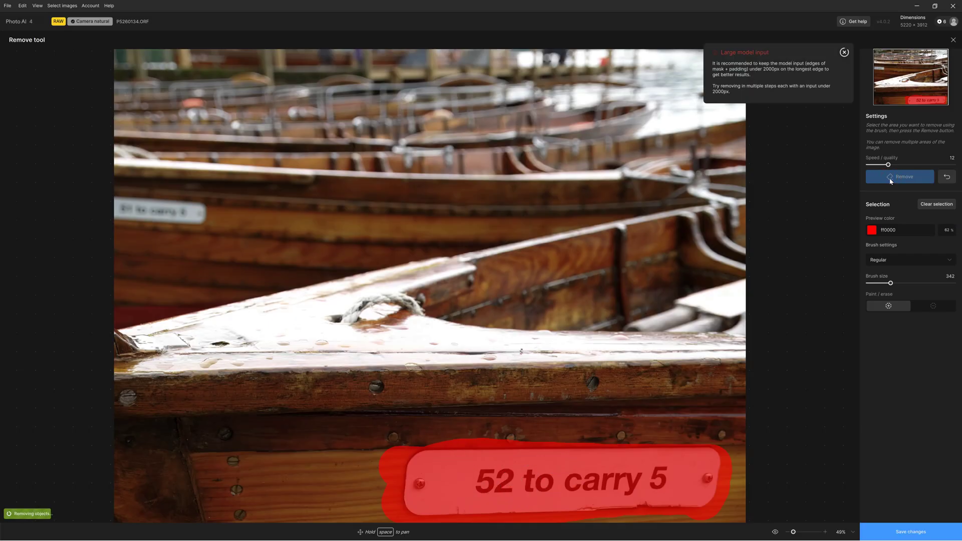
pyautogui.click(775, 533)
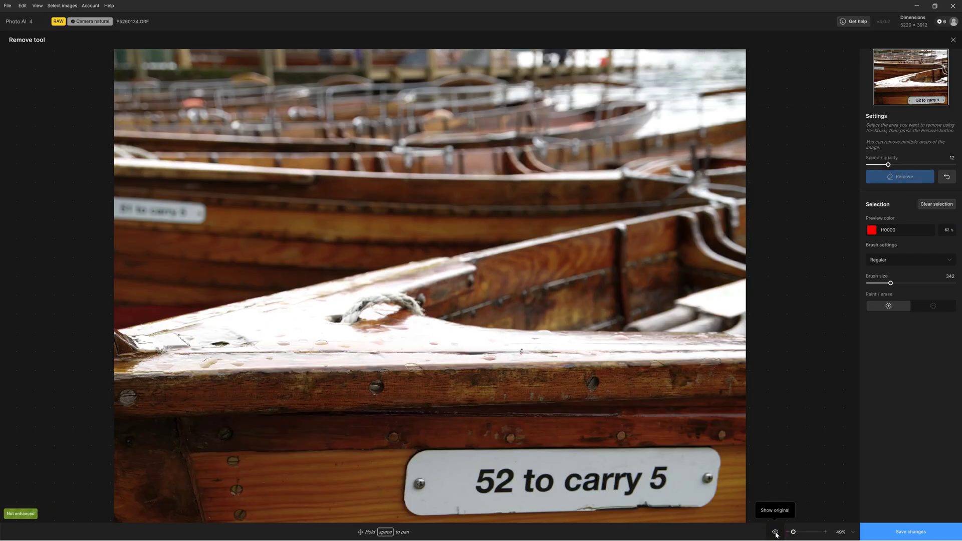
pyautogui.click(775, 532)
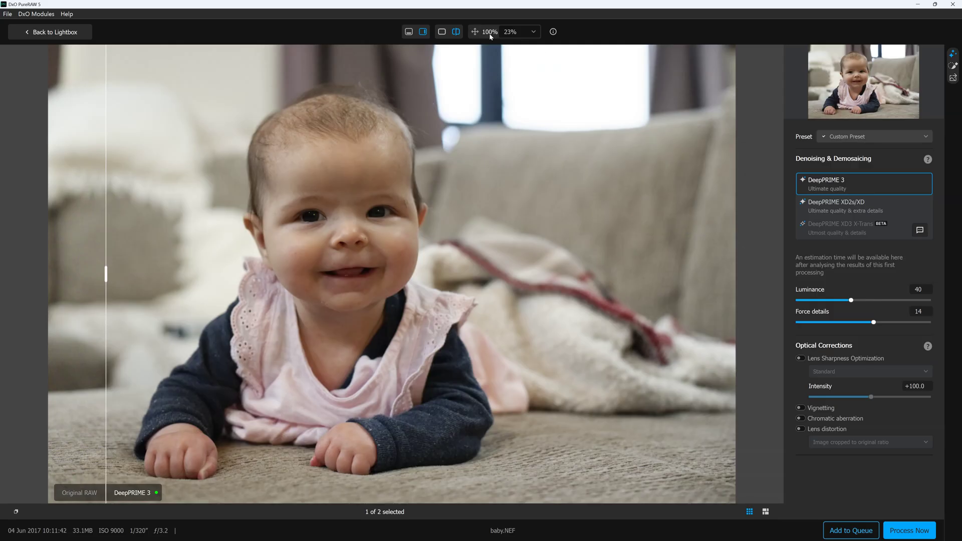
# Compare the baby's eyes at 100% against the original RAW, then switch denoising to DeepPRIME XD2s/XD
pyautogui.click(490, 33)
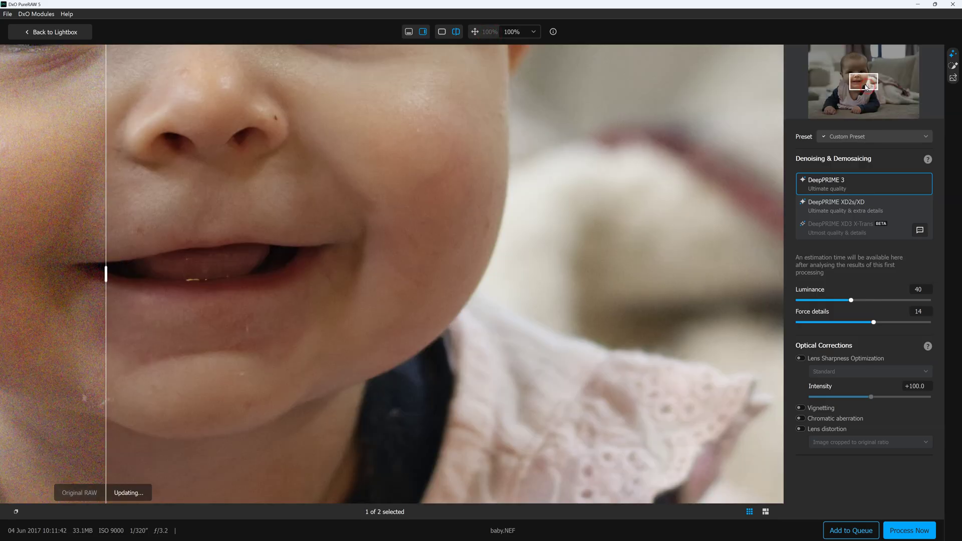
pyautogui.moveTo(863, 83); pyautogui.dragTo(856, 78)
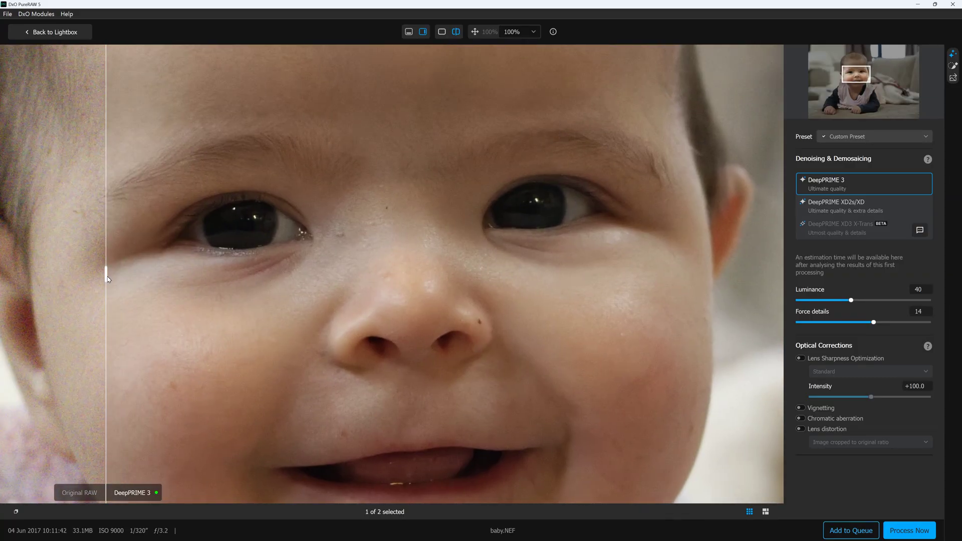
pyautogui.moveTo(107, 275); pyautogui.dragTo(31, 285)
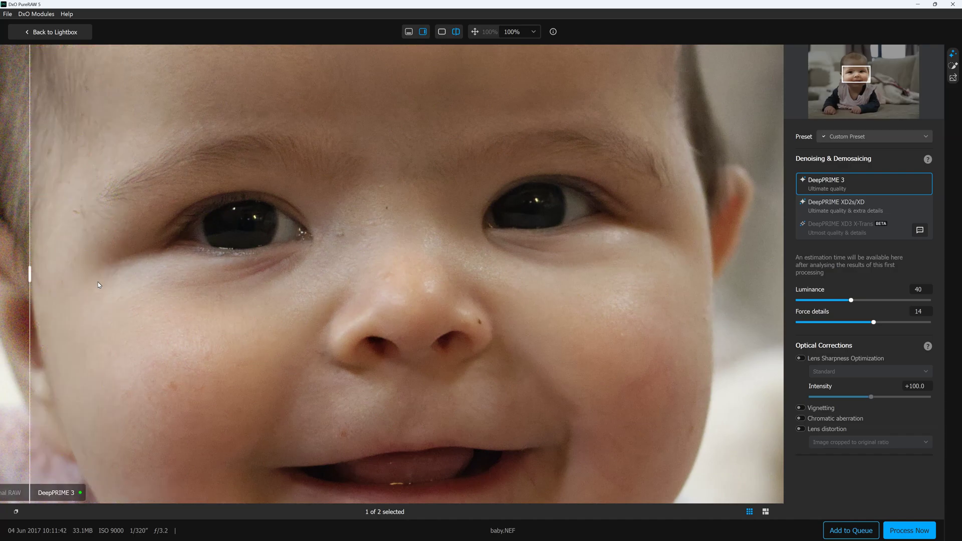
pyautogui.click(826, 205)
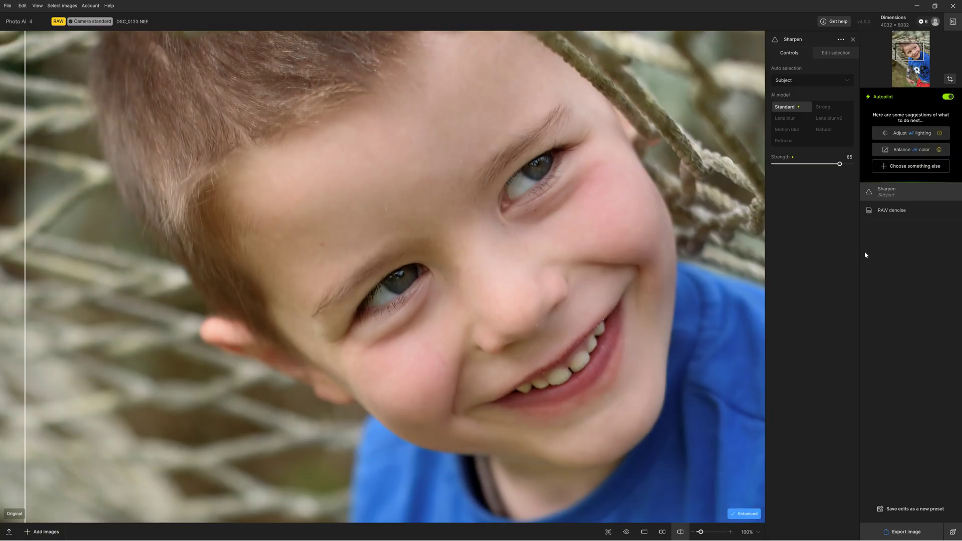
# Add Recover faces from the full enhancement tool list to the boy's portrait
pyautogui.click(912, 168)
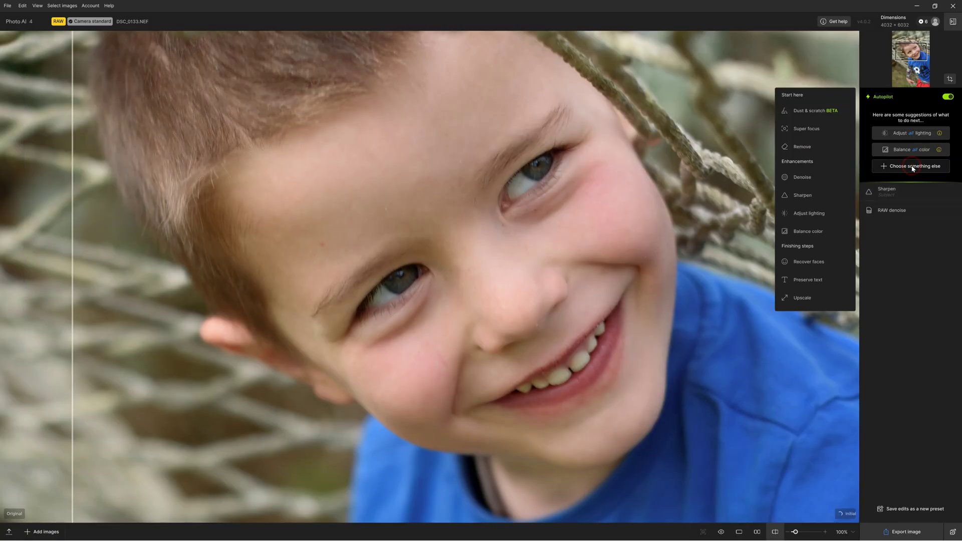
pyautogui.click(813, 266)
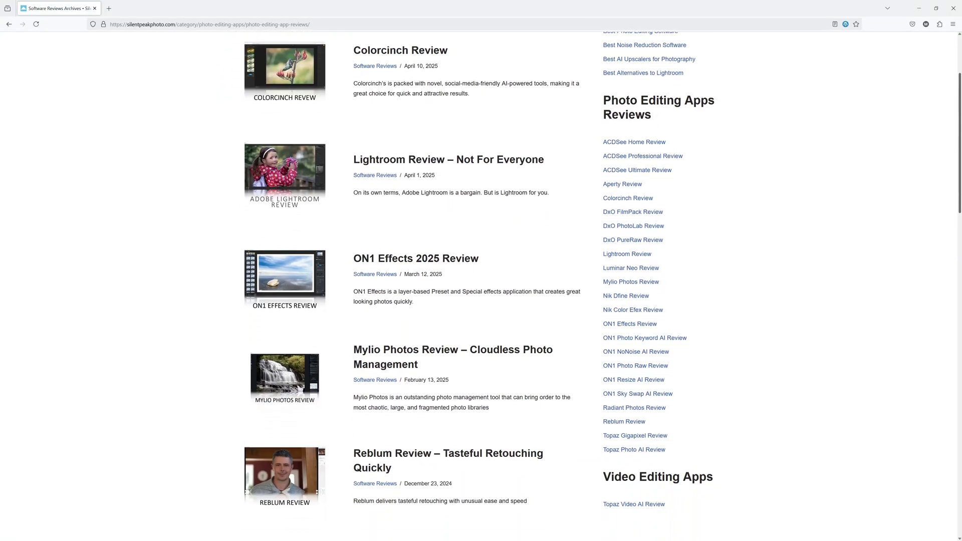
# Scroll down through the photo editing app reviews and the store's software deals
pyautogui.scroll(-6, 480, 285)
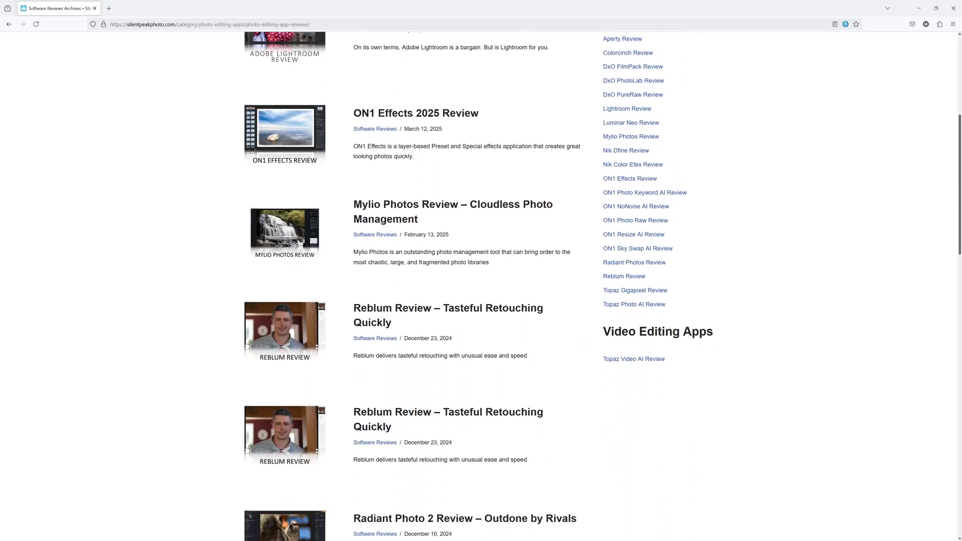
pyautogui.scroll(-6, 481, 285)
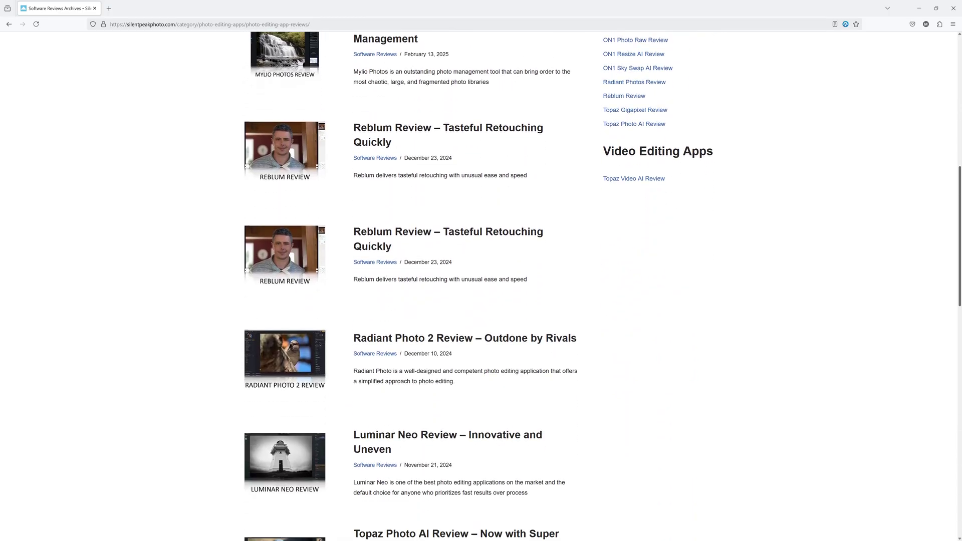
pyautogui.scroll(-3, 481, 285)
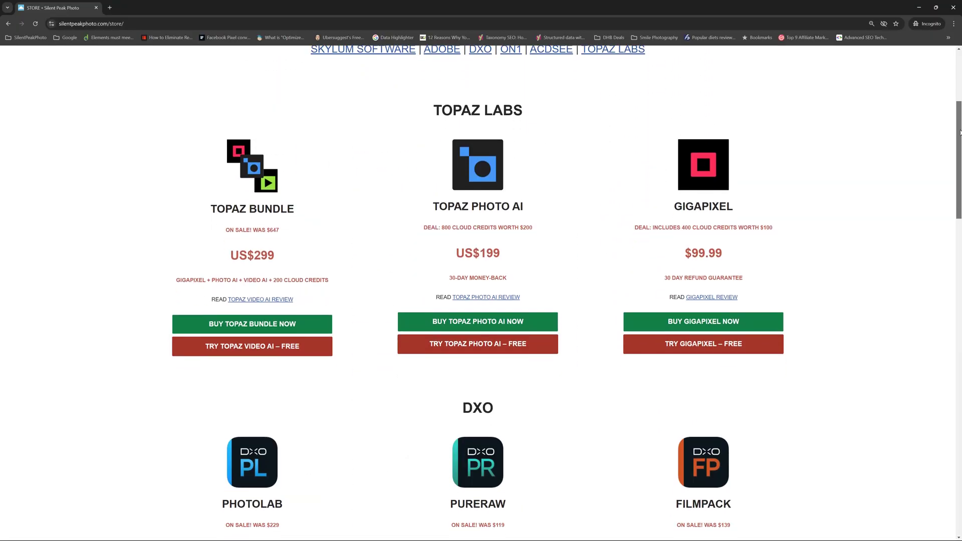
pyautogui.scroll(-3, 480, 286)
pyautogui.scroll(-7, 959, 236)
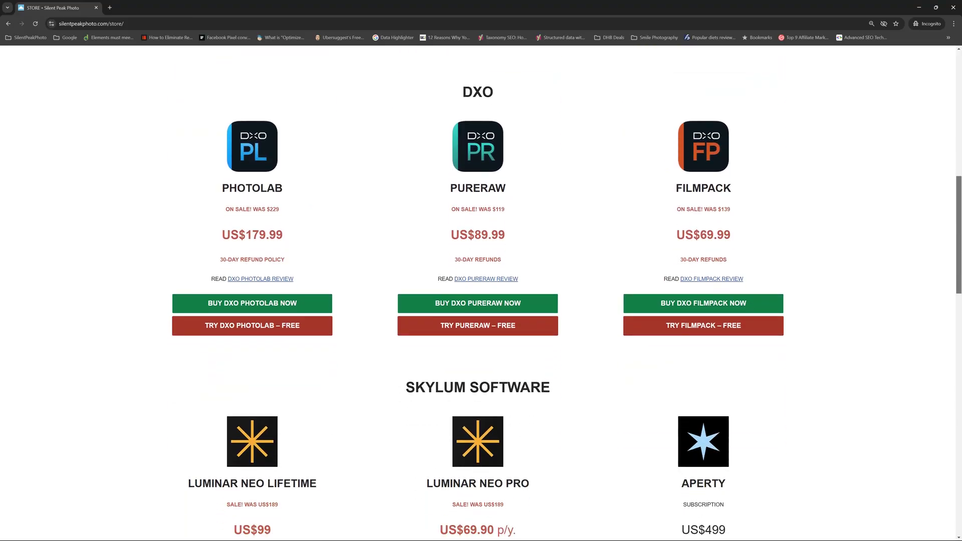